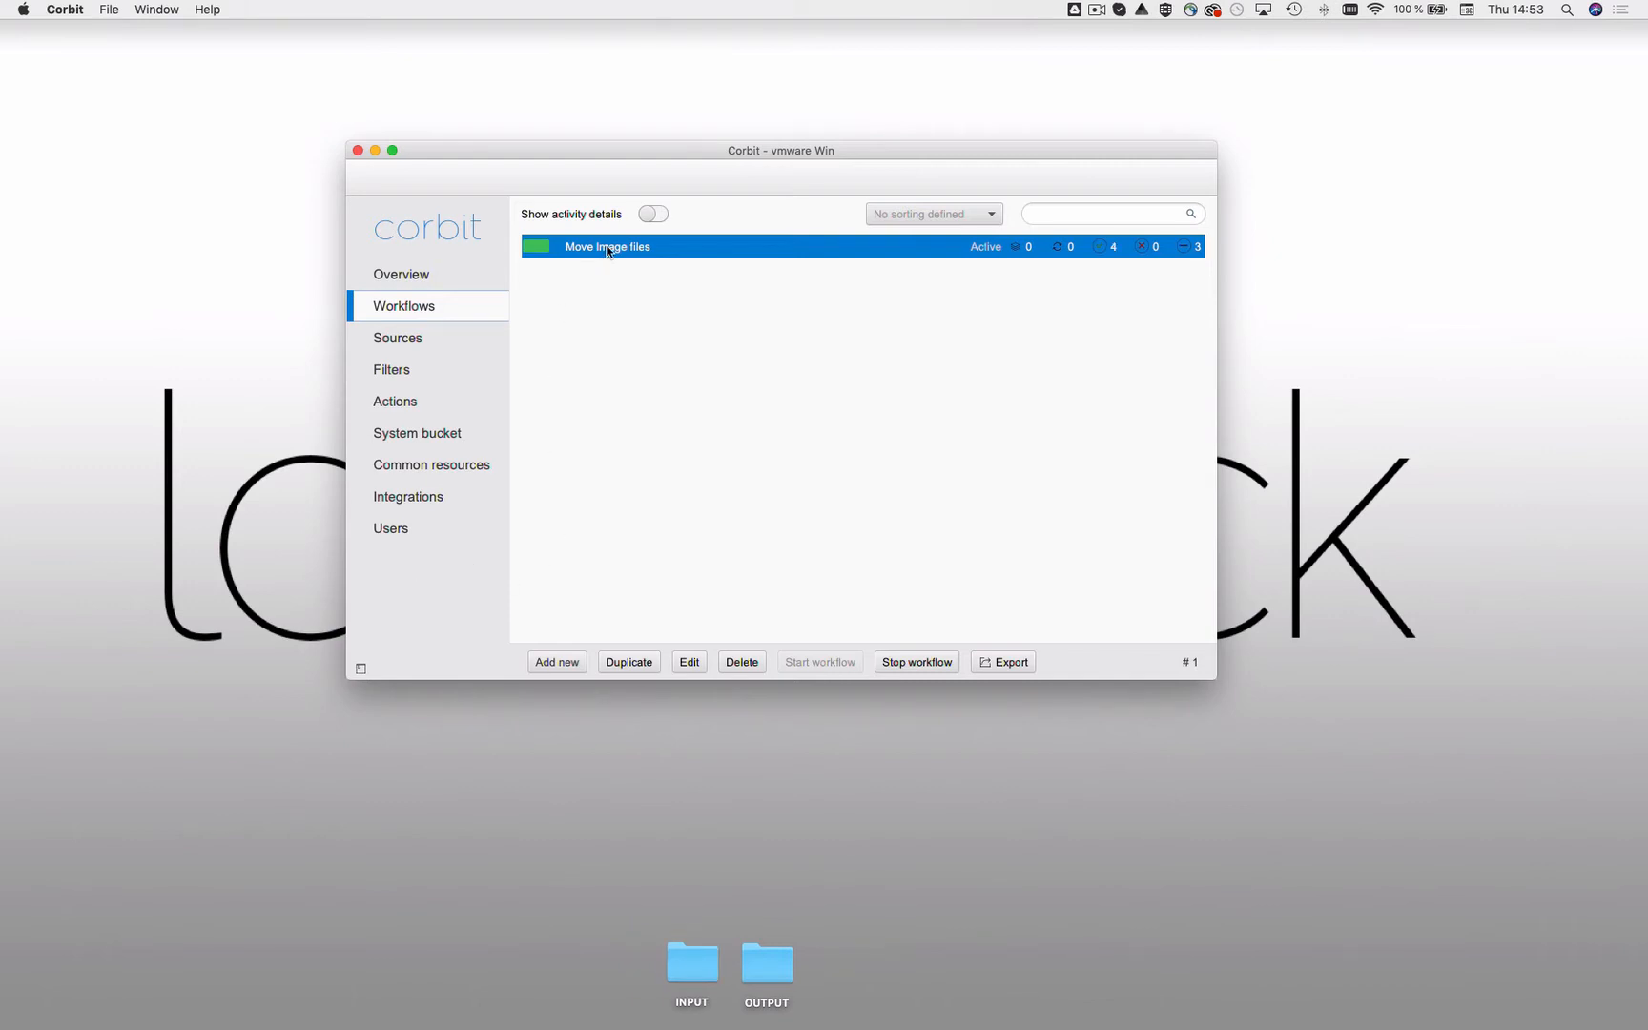
Open the Move Image files workflow for editing and shift the OUTPUT action slightly away from the Jpg files filter
left_click(606, 250)
double_click(606, 248)
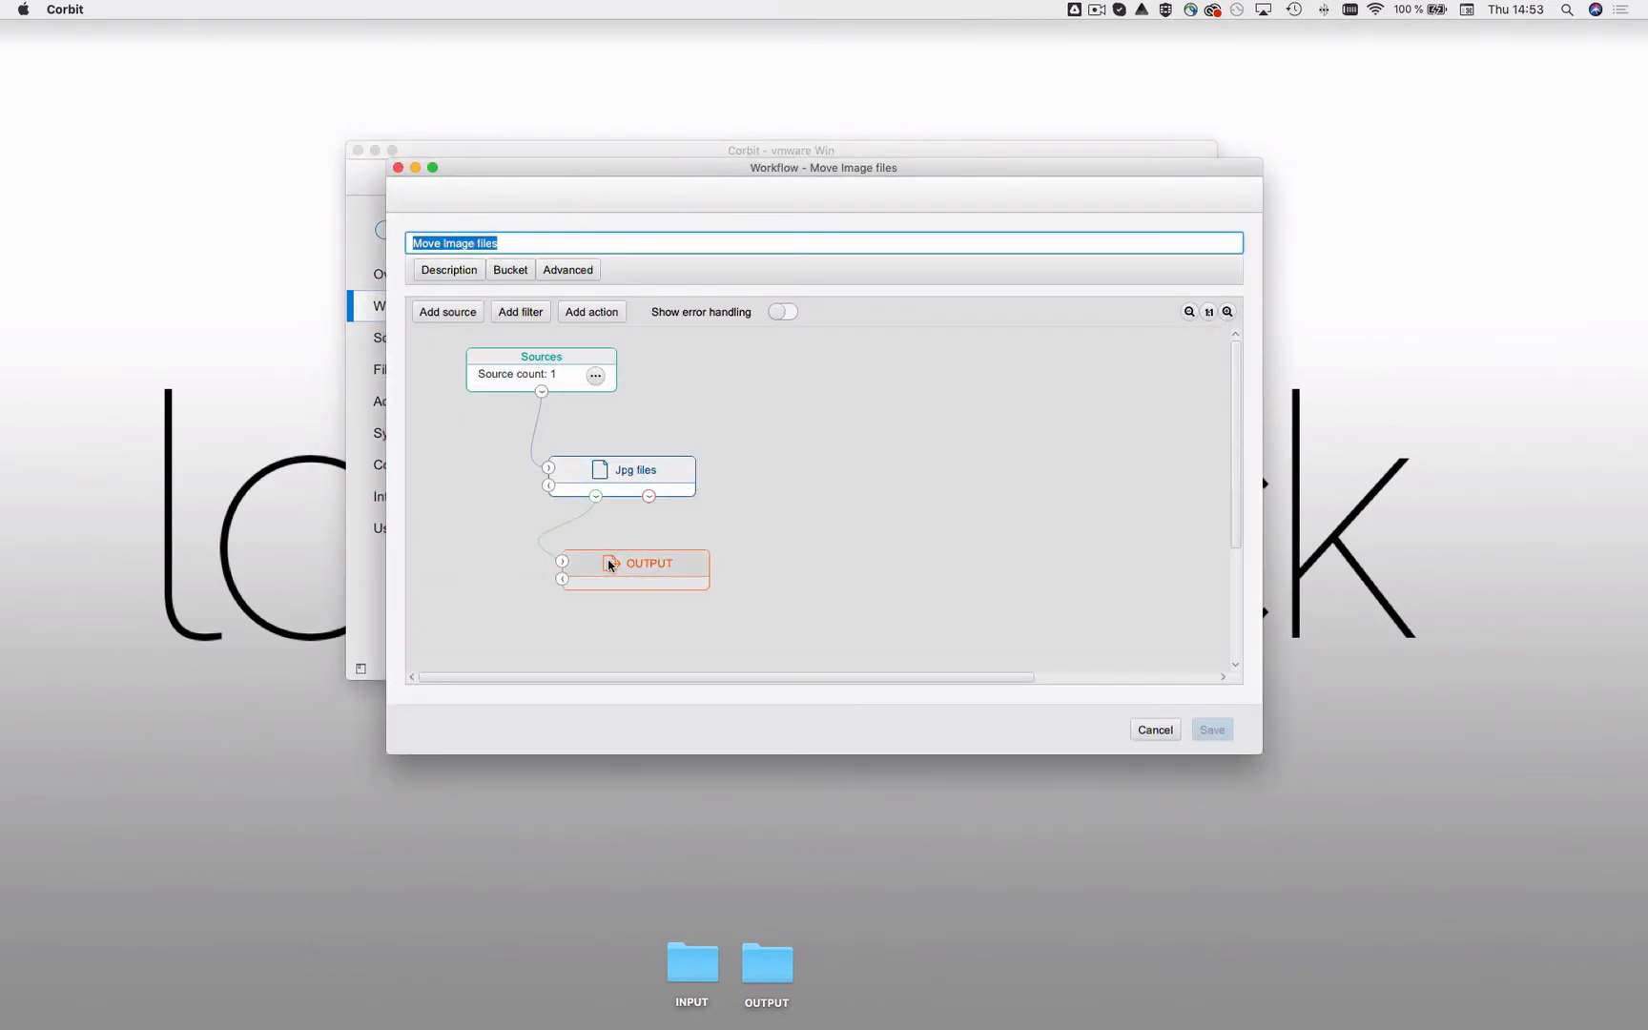
left_click_drag(609, 564, 625, 569)
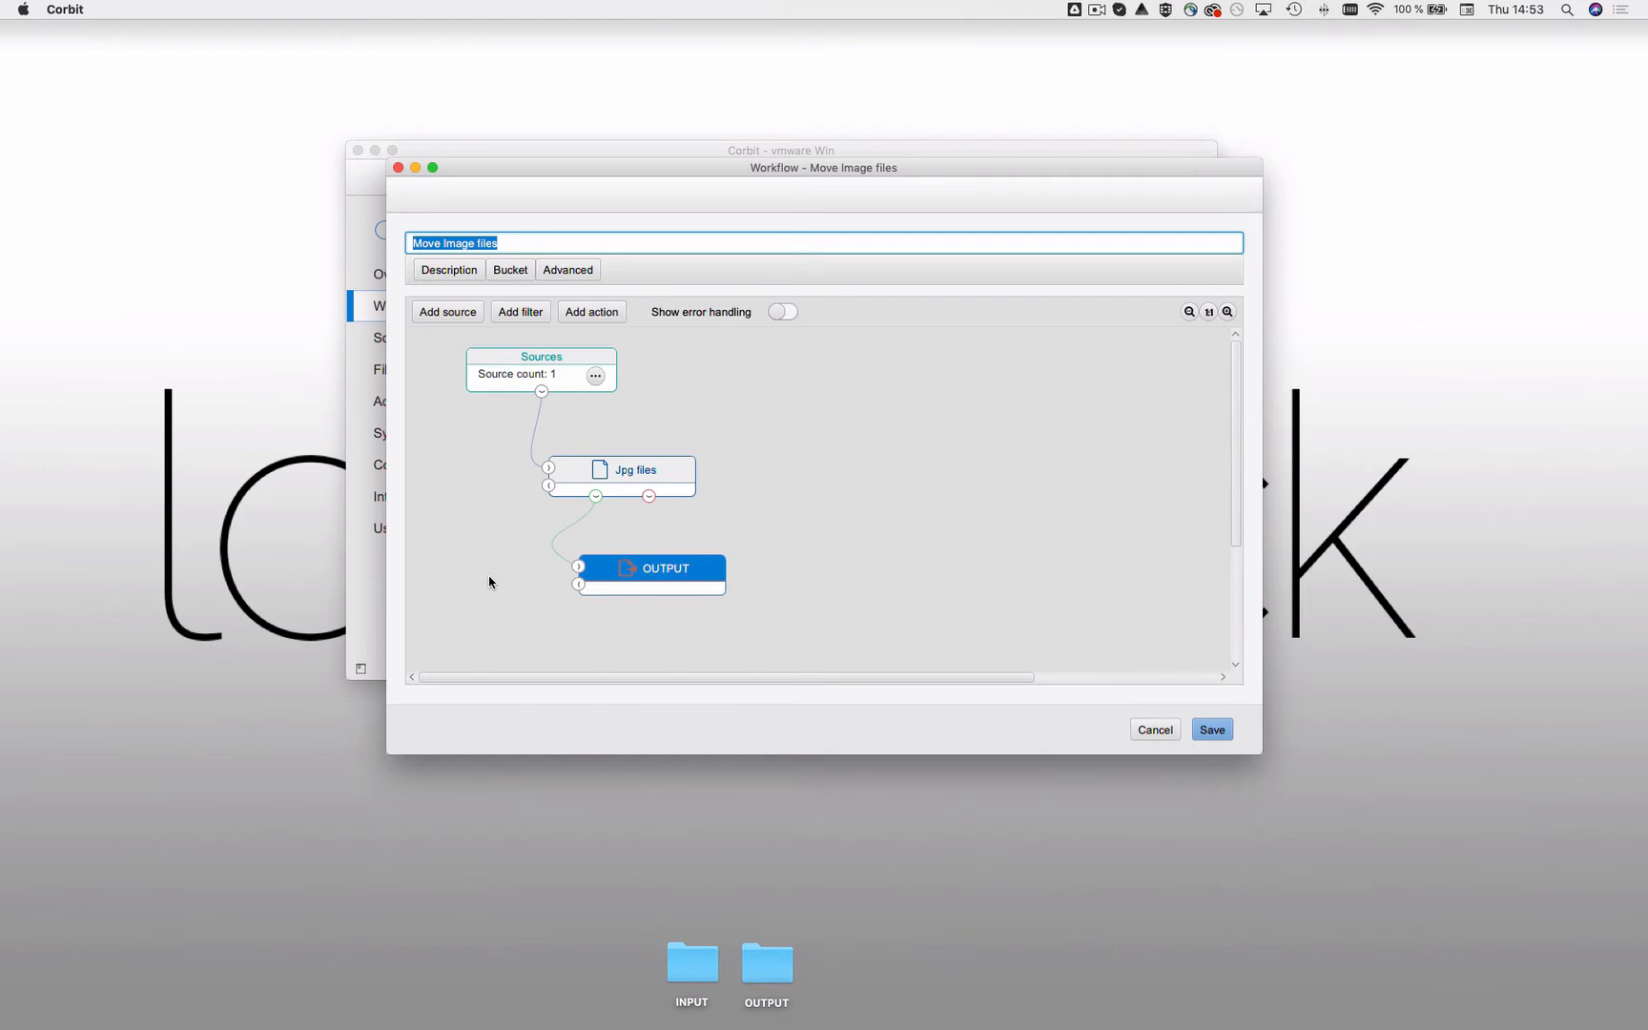
Add a new Copy action named "Backup JPG" with the desktop folder BACKUP as its root folder
left_click(610, 315)
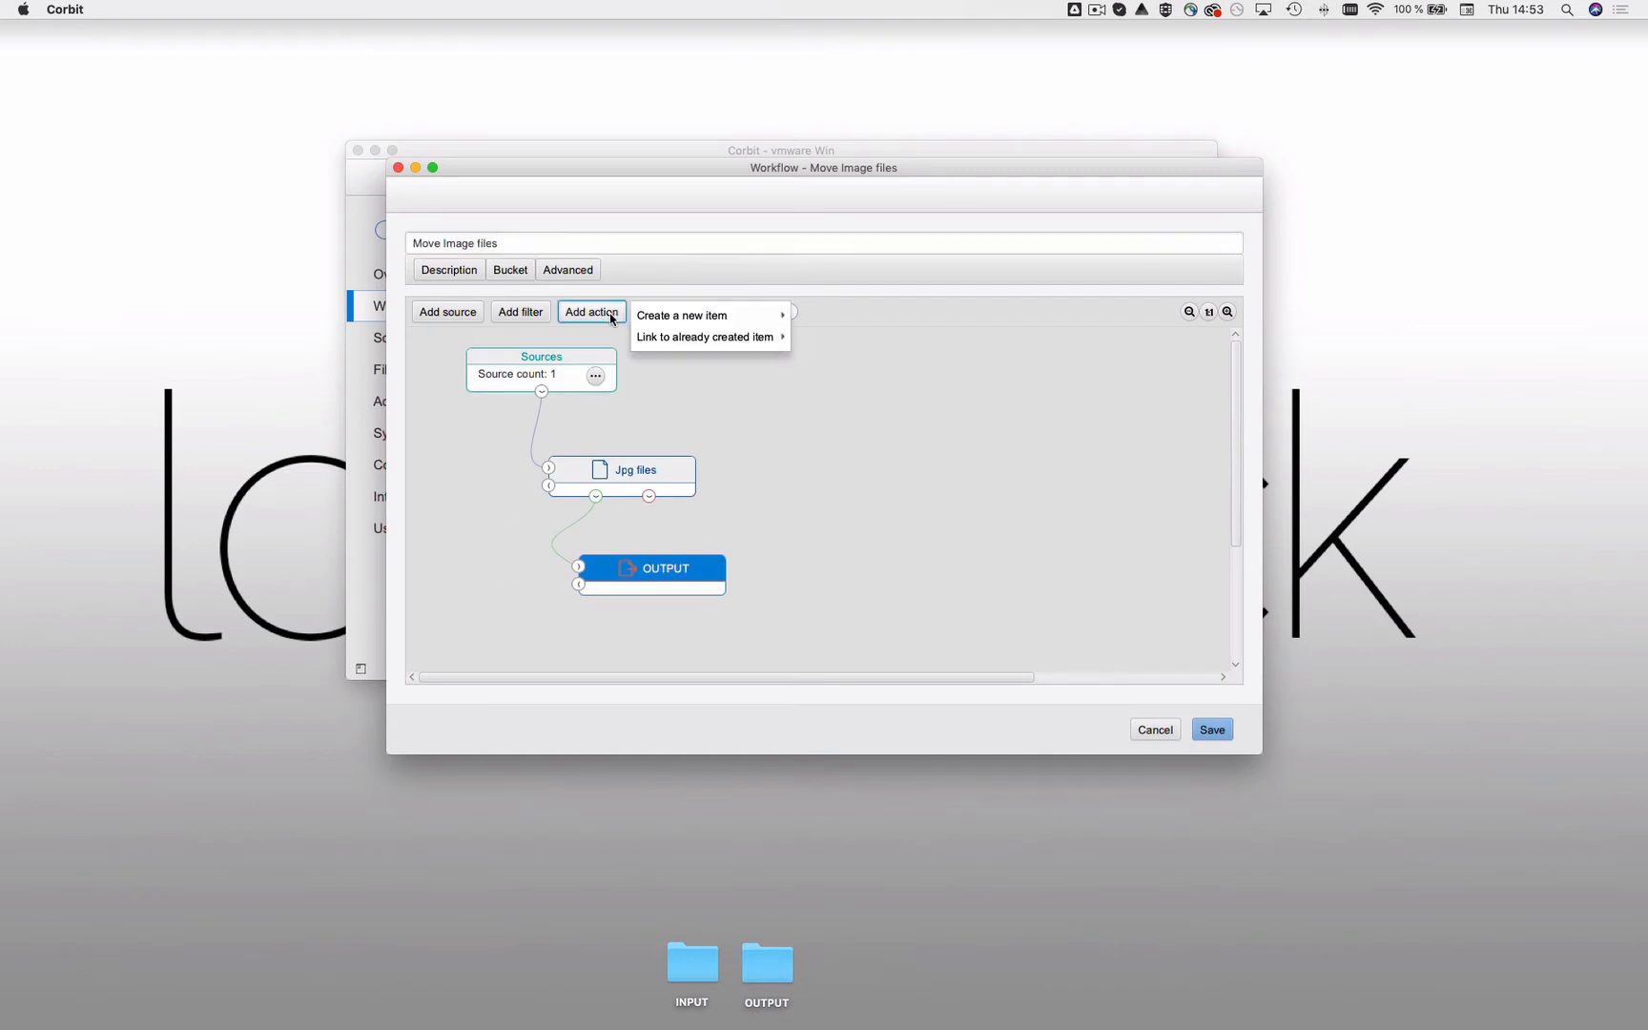
mouse_move(662, 315)
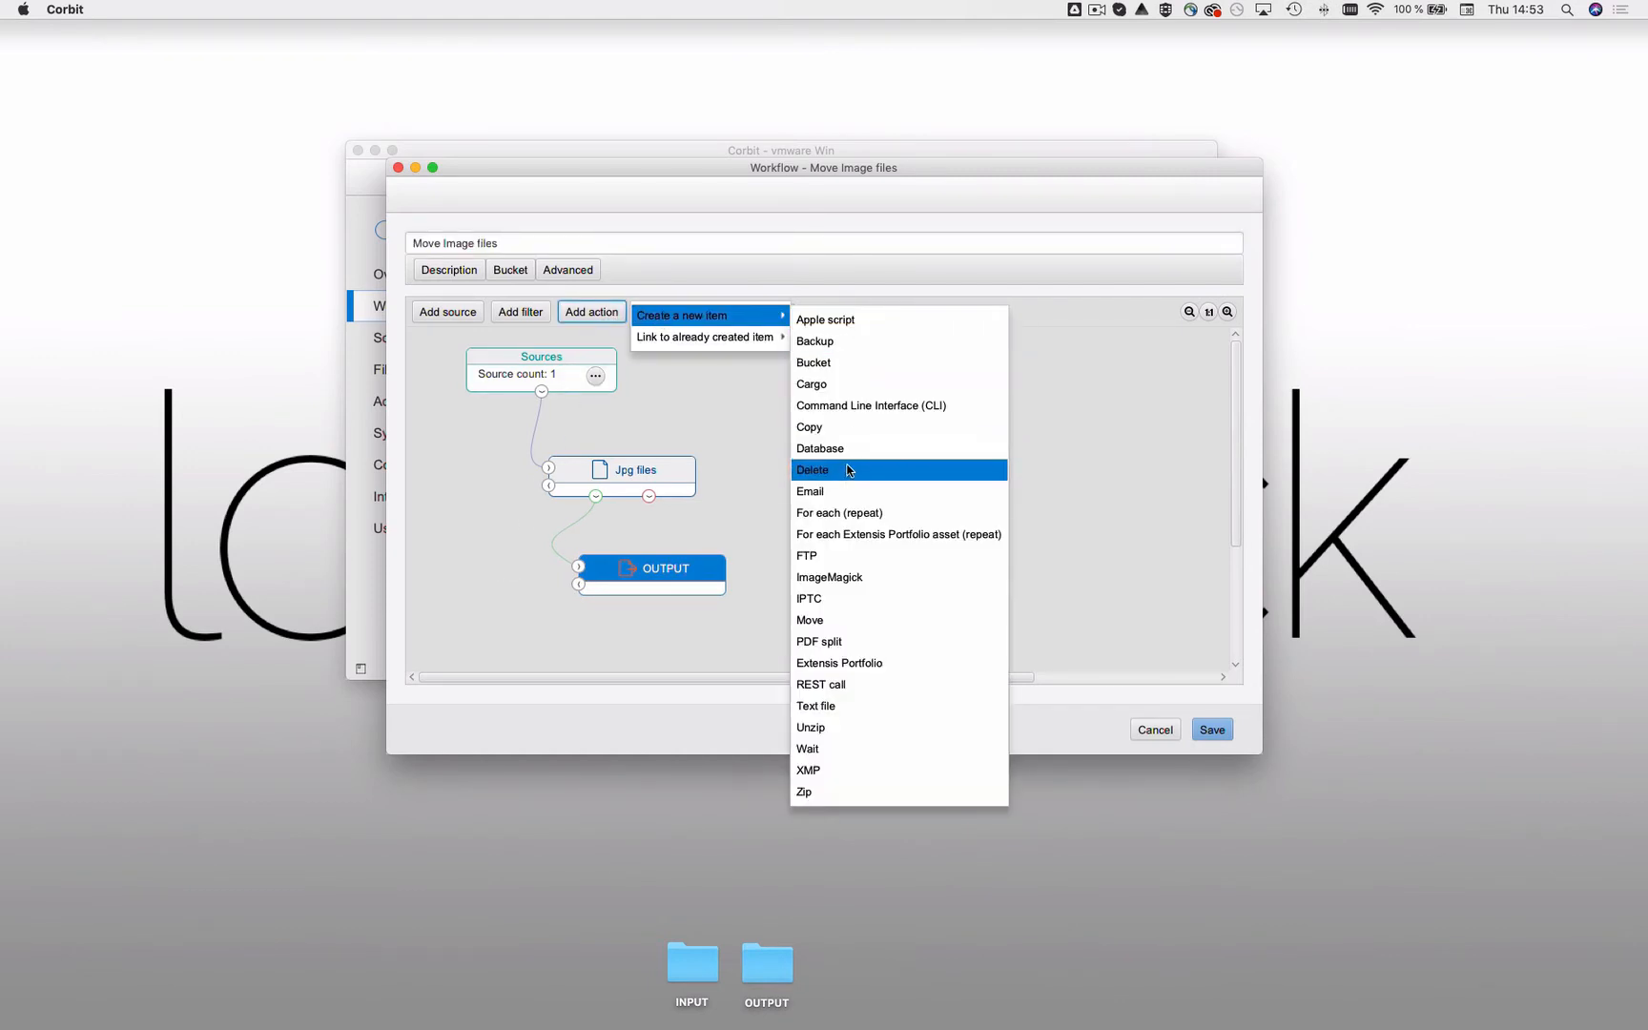
left_click(843, 429)
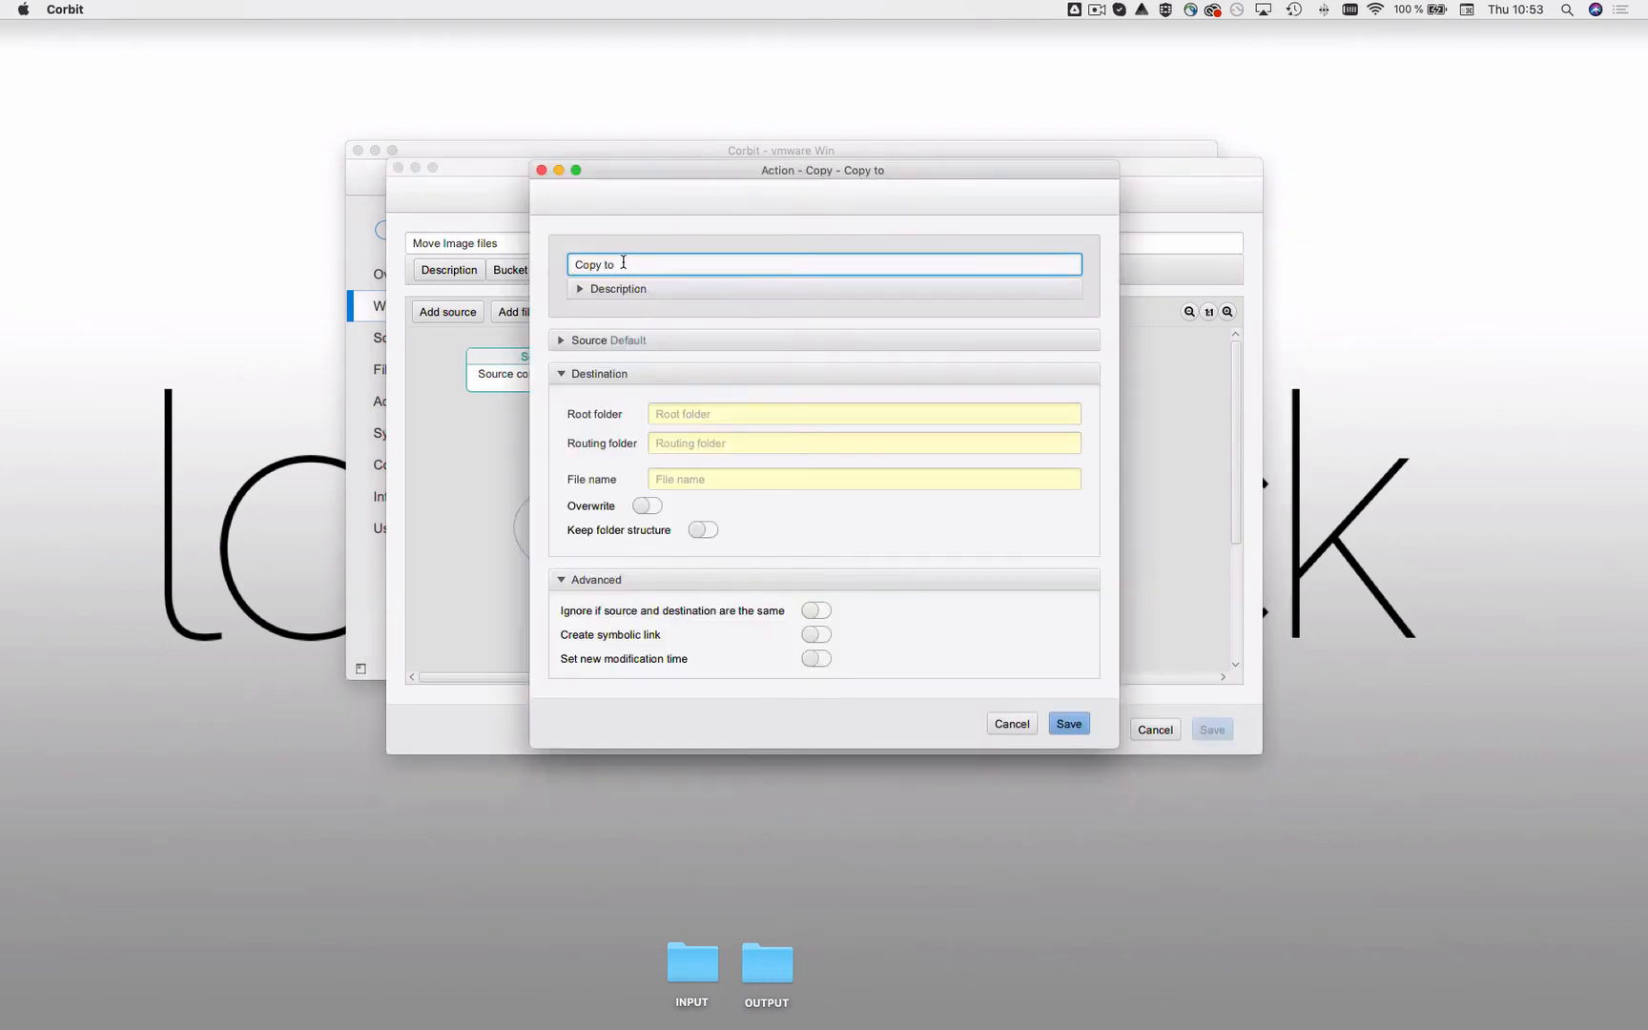
type("Backup JPG")
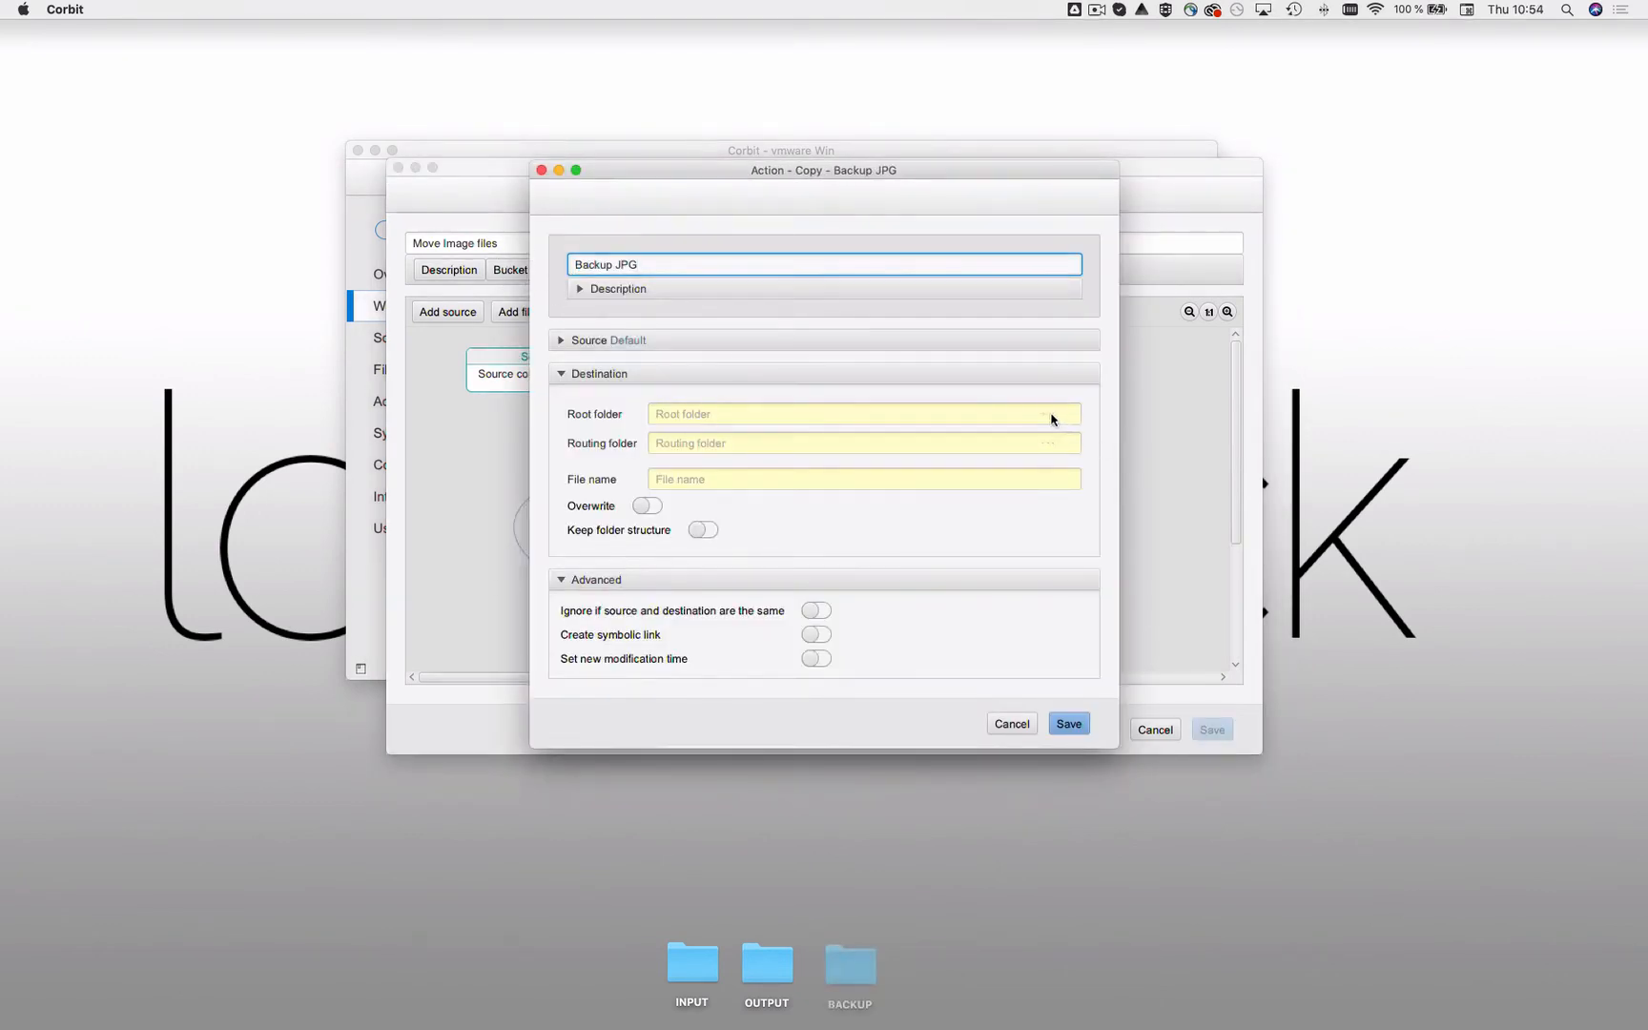
left_click(1051, 418)
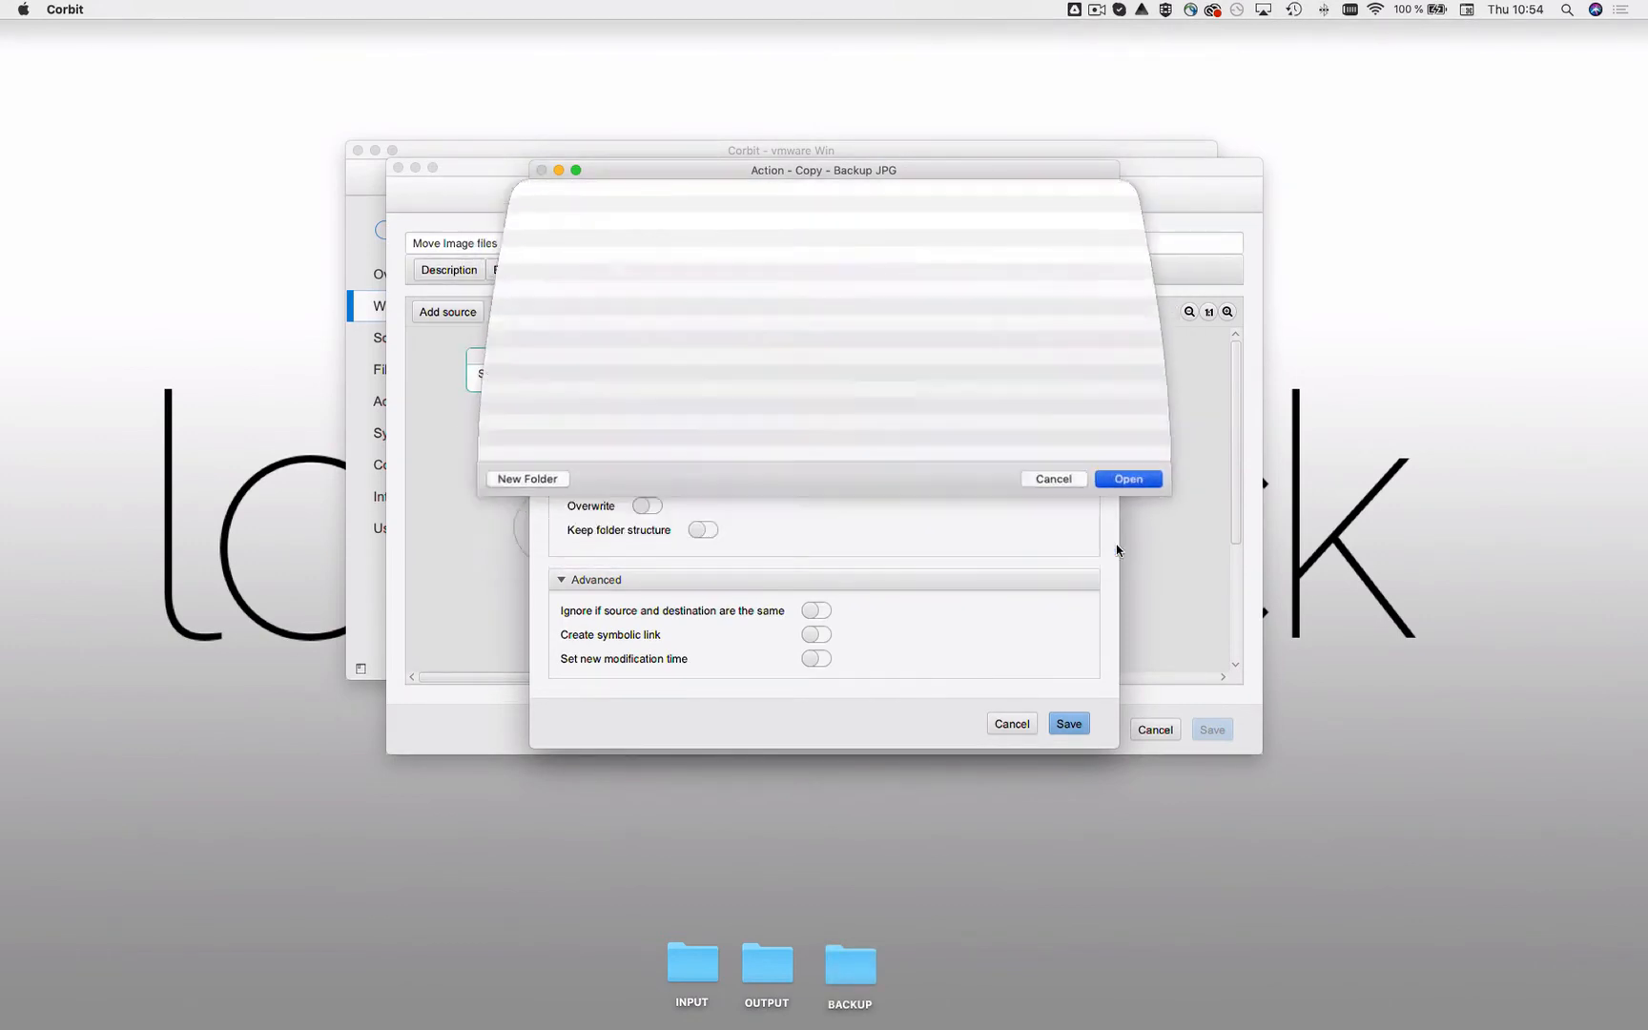
left_click(1069, 724)
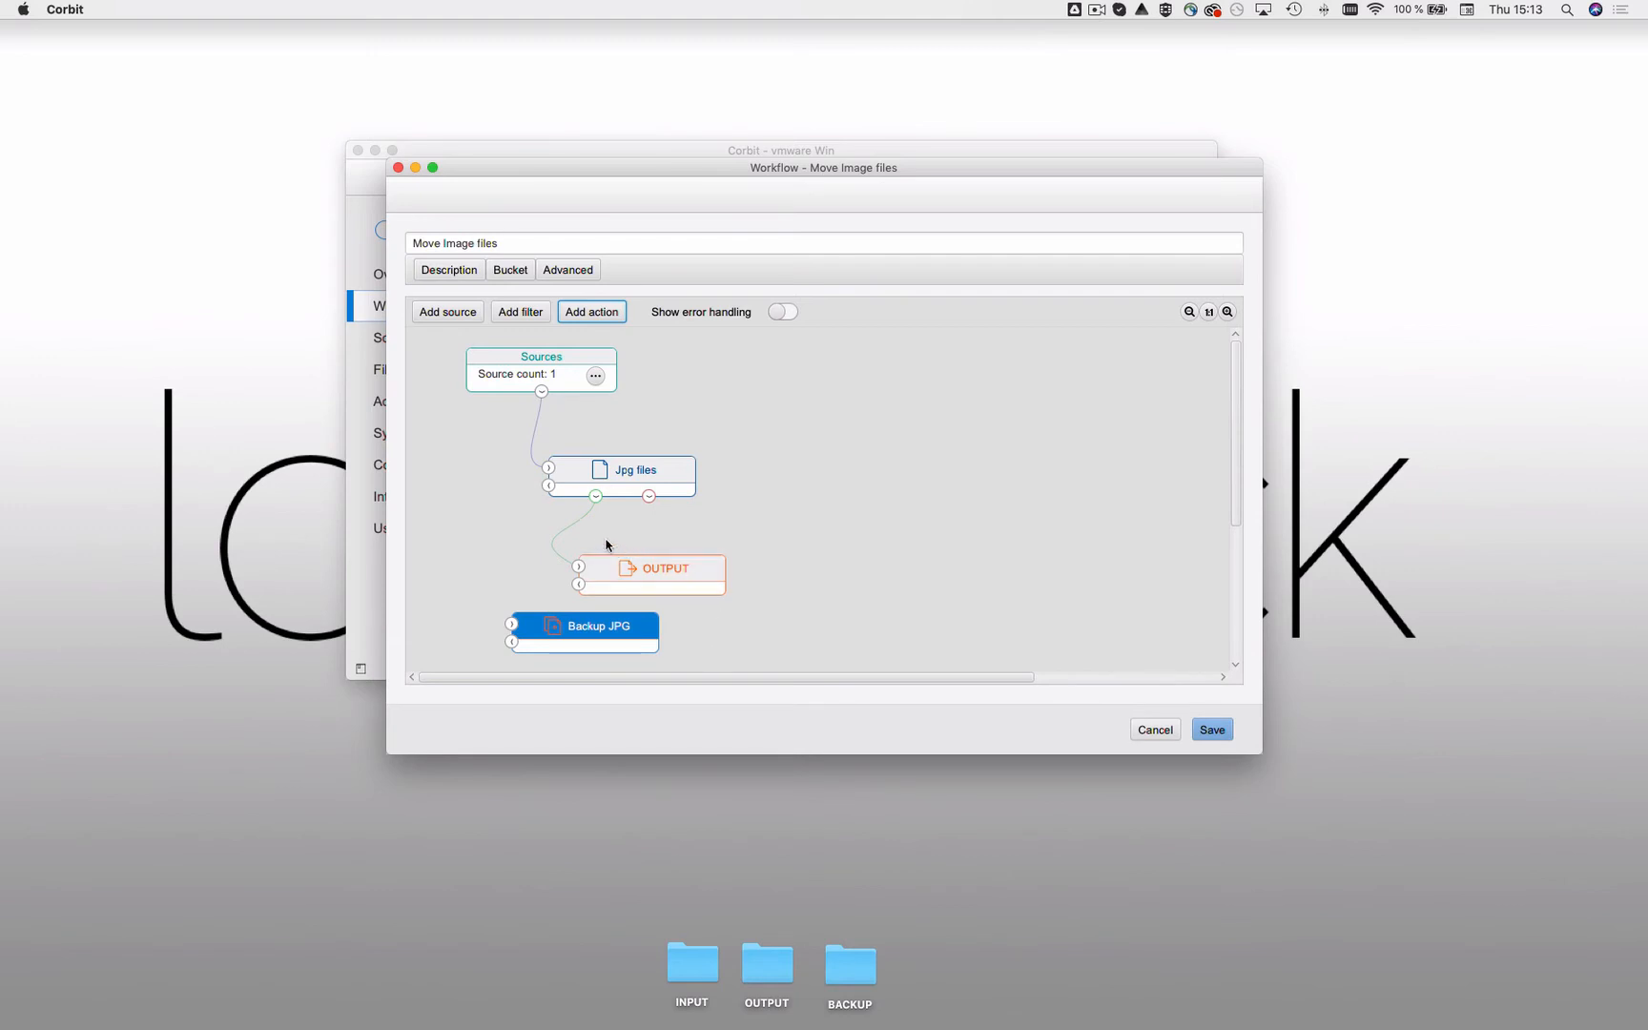
Delete the connection from Jpg files to OUTPUT and rearrange the actions so Backup JPG sits between them
right_click(574, 527)
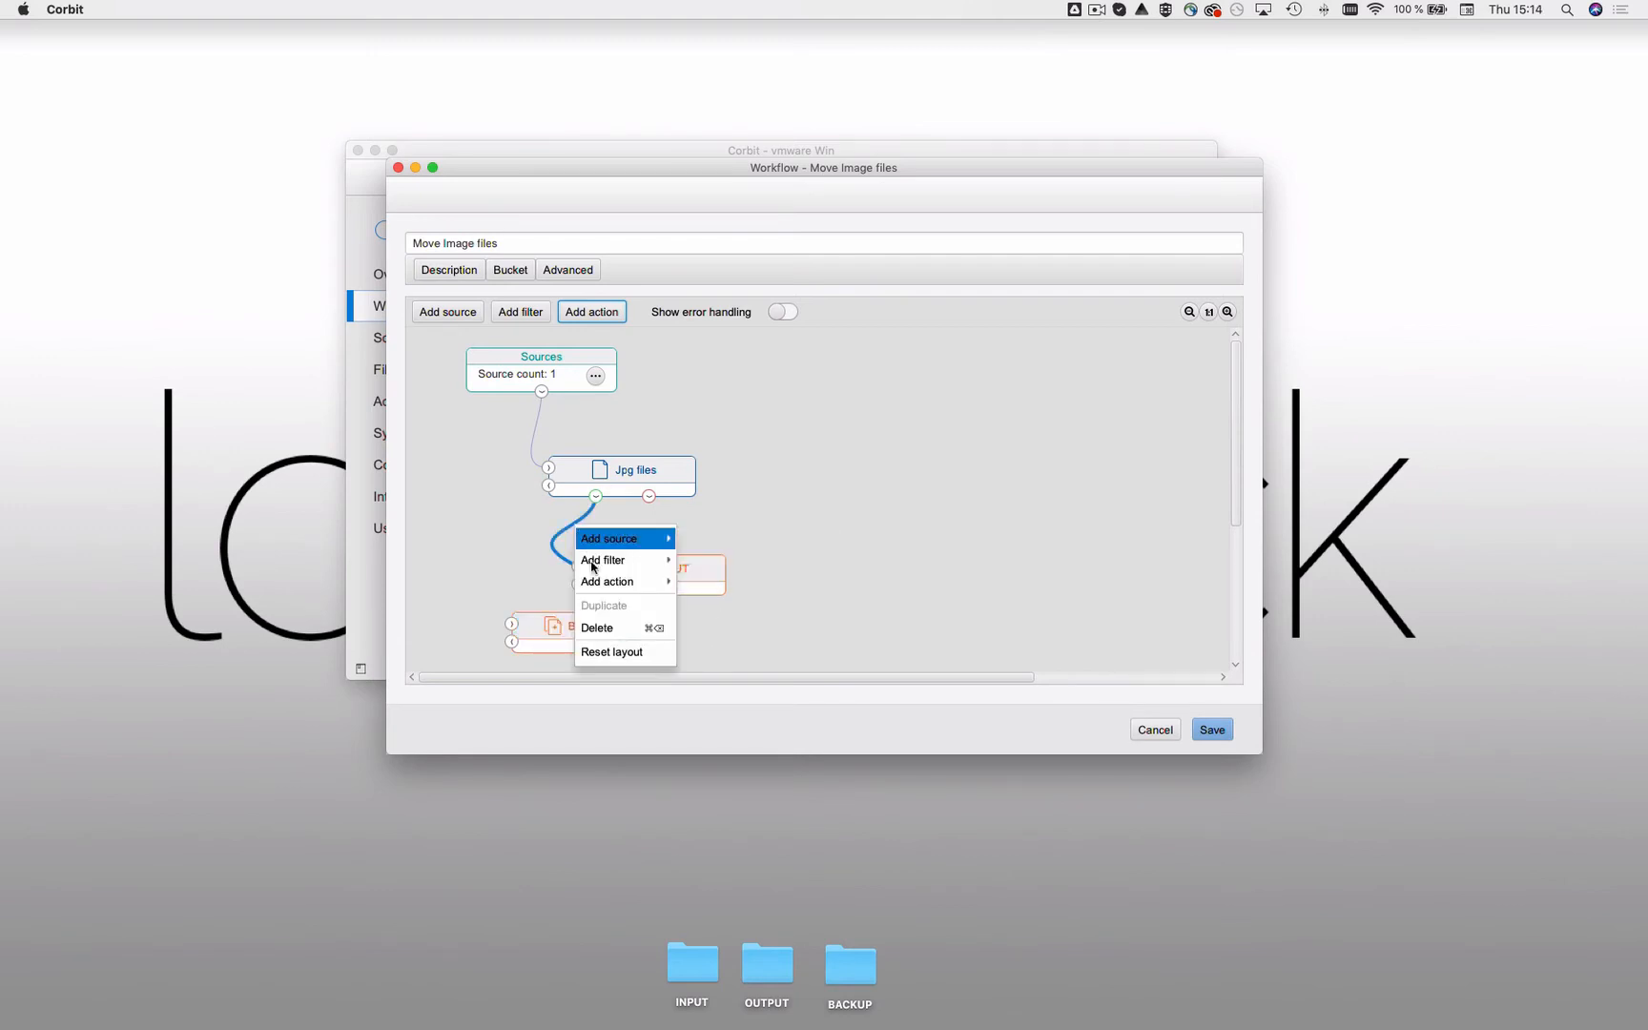
left_click(602, 627)
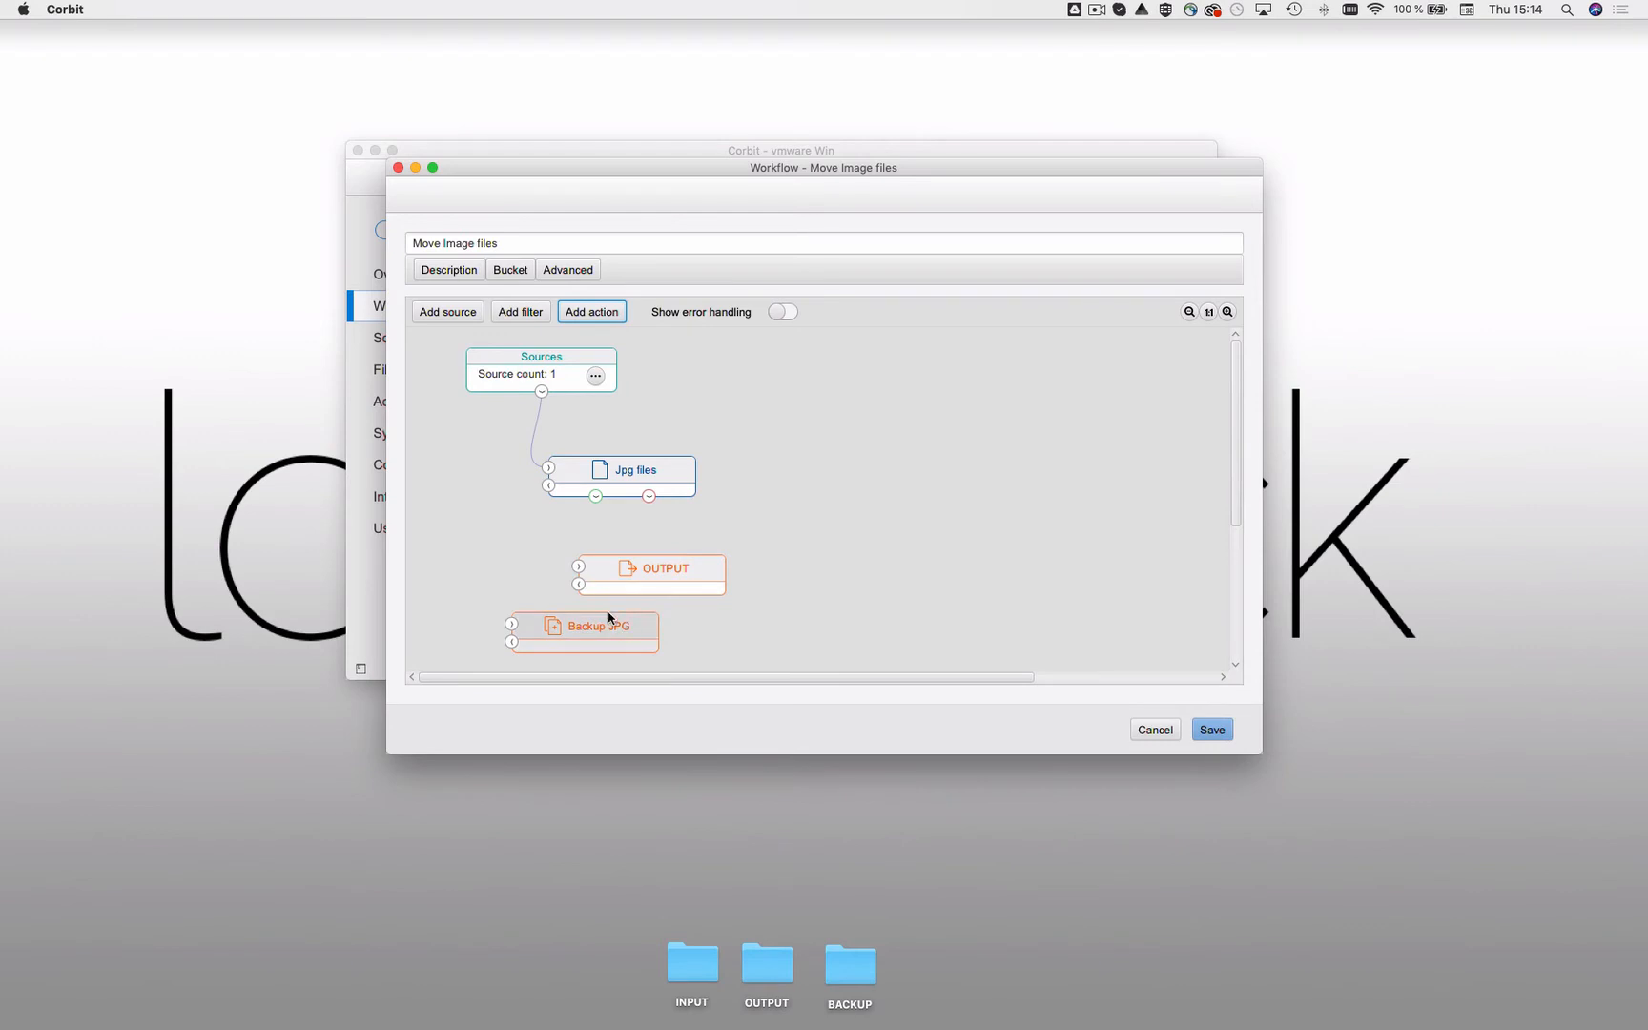
left_click_drag(606, 568, 768, 592)
left_click_drag(653, 622, 684, 532)
left_click_drag(769, 597, 588, 601)
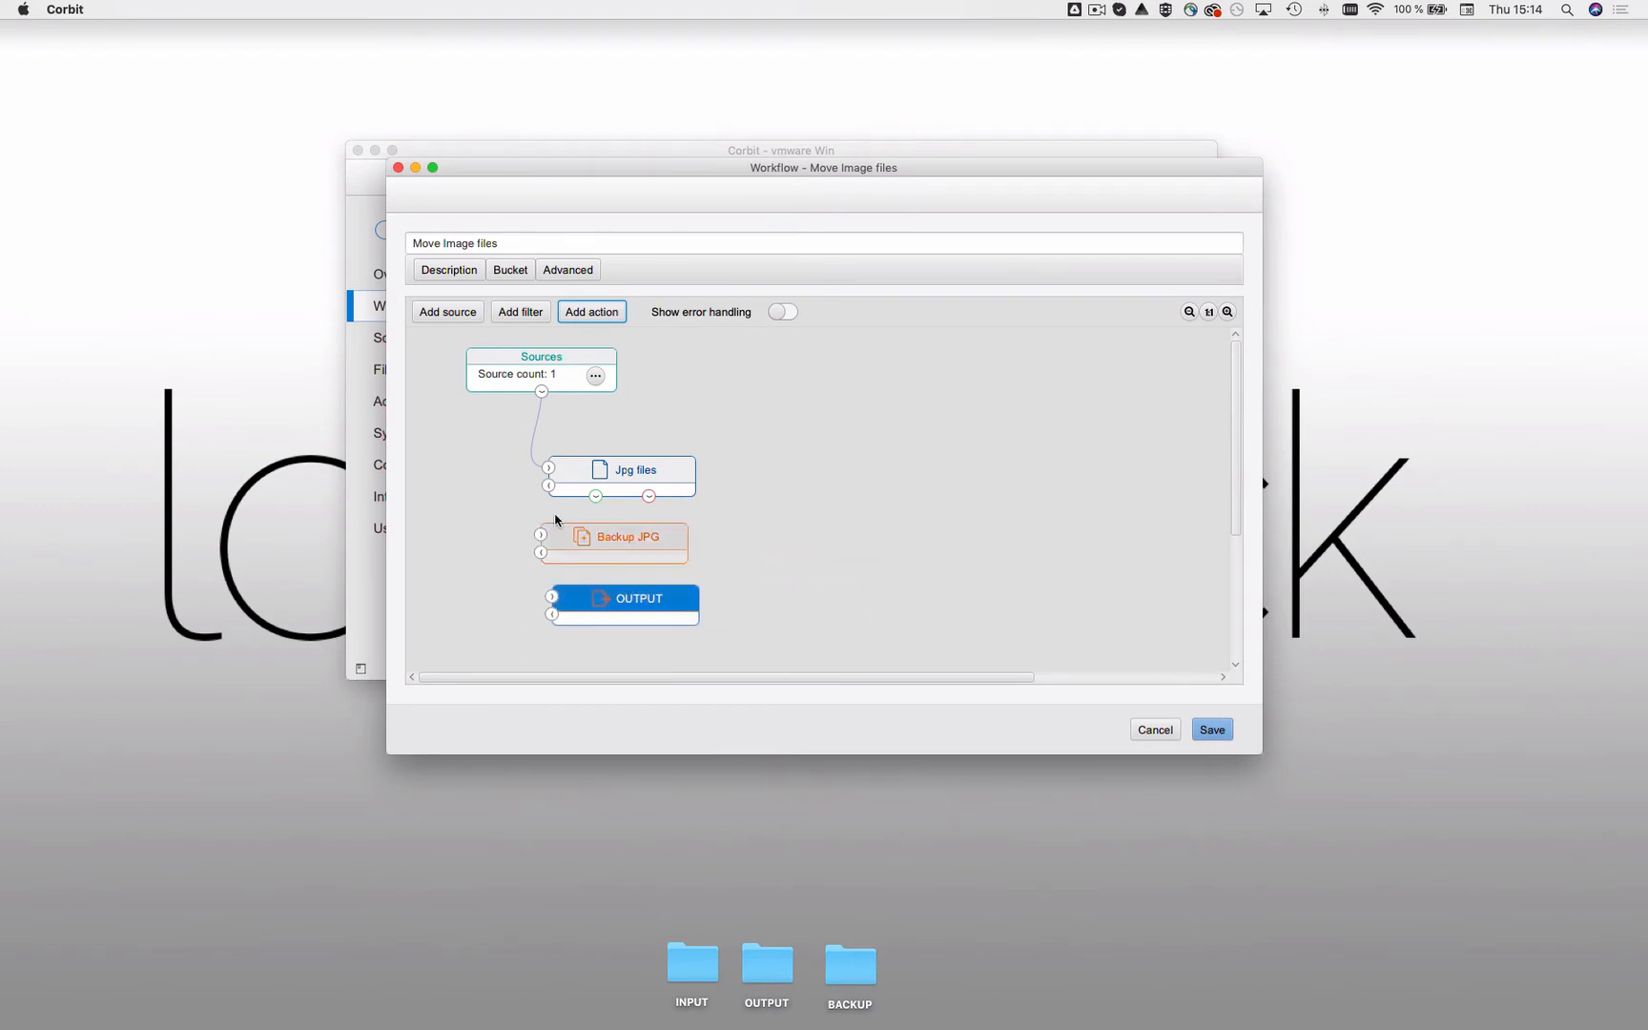
Connect the Jpg files filter's green output to Backup JPG and Backup JPG to OUTPUT, and save the workflow
left_click_drag(595, 496, 621, 611)
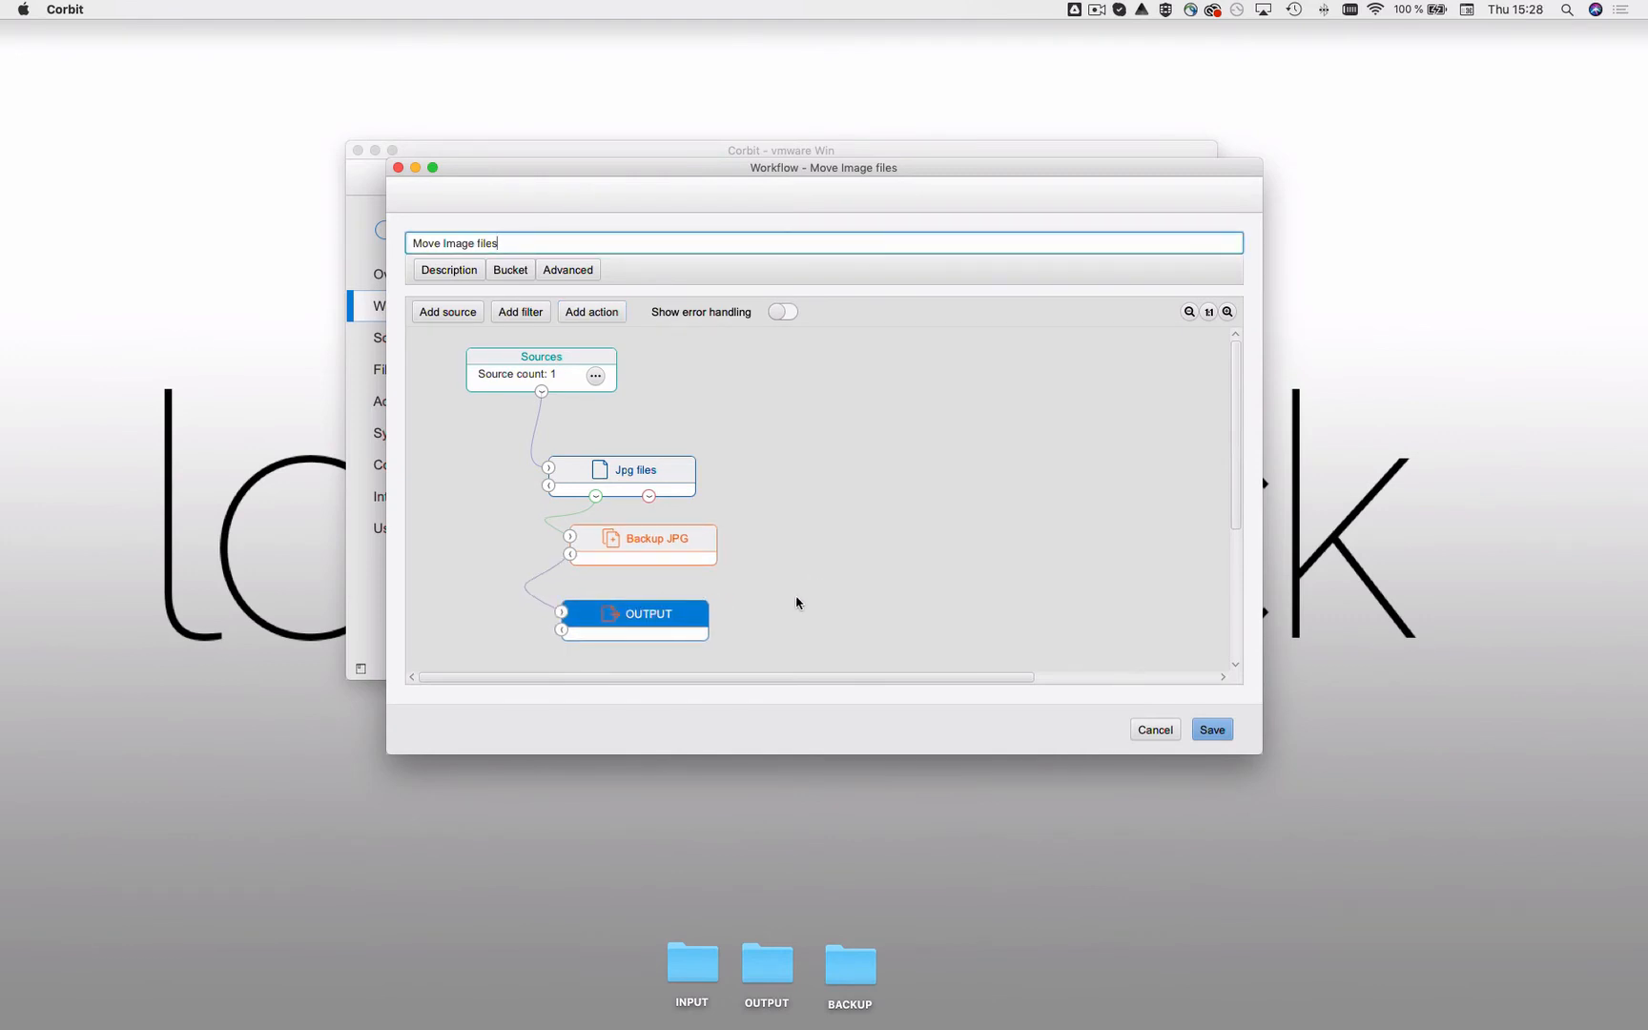
left_click(1212, 729)
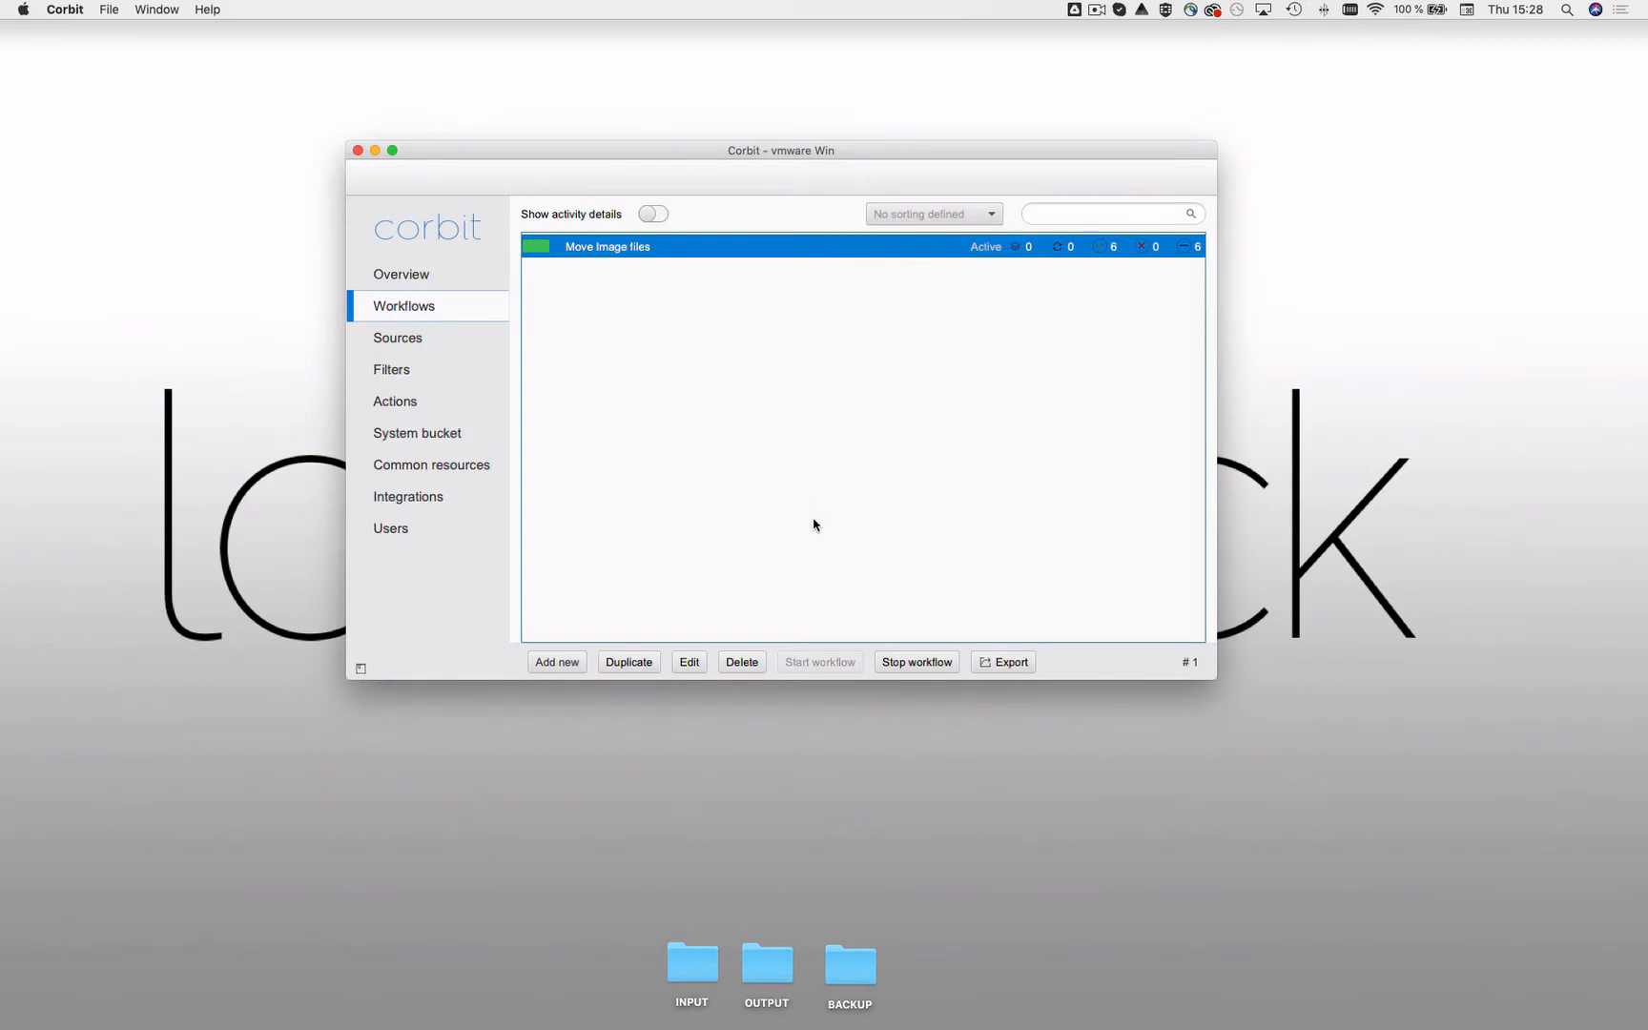
Open the INPUT, OUTPUT and BACKUP folders from the desktop in Finder
double_click(691, 968)
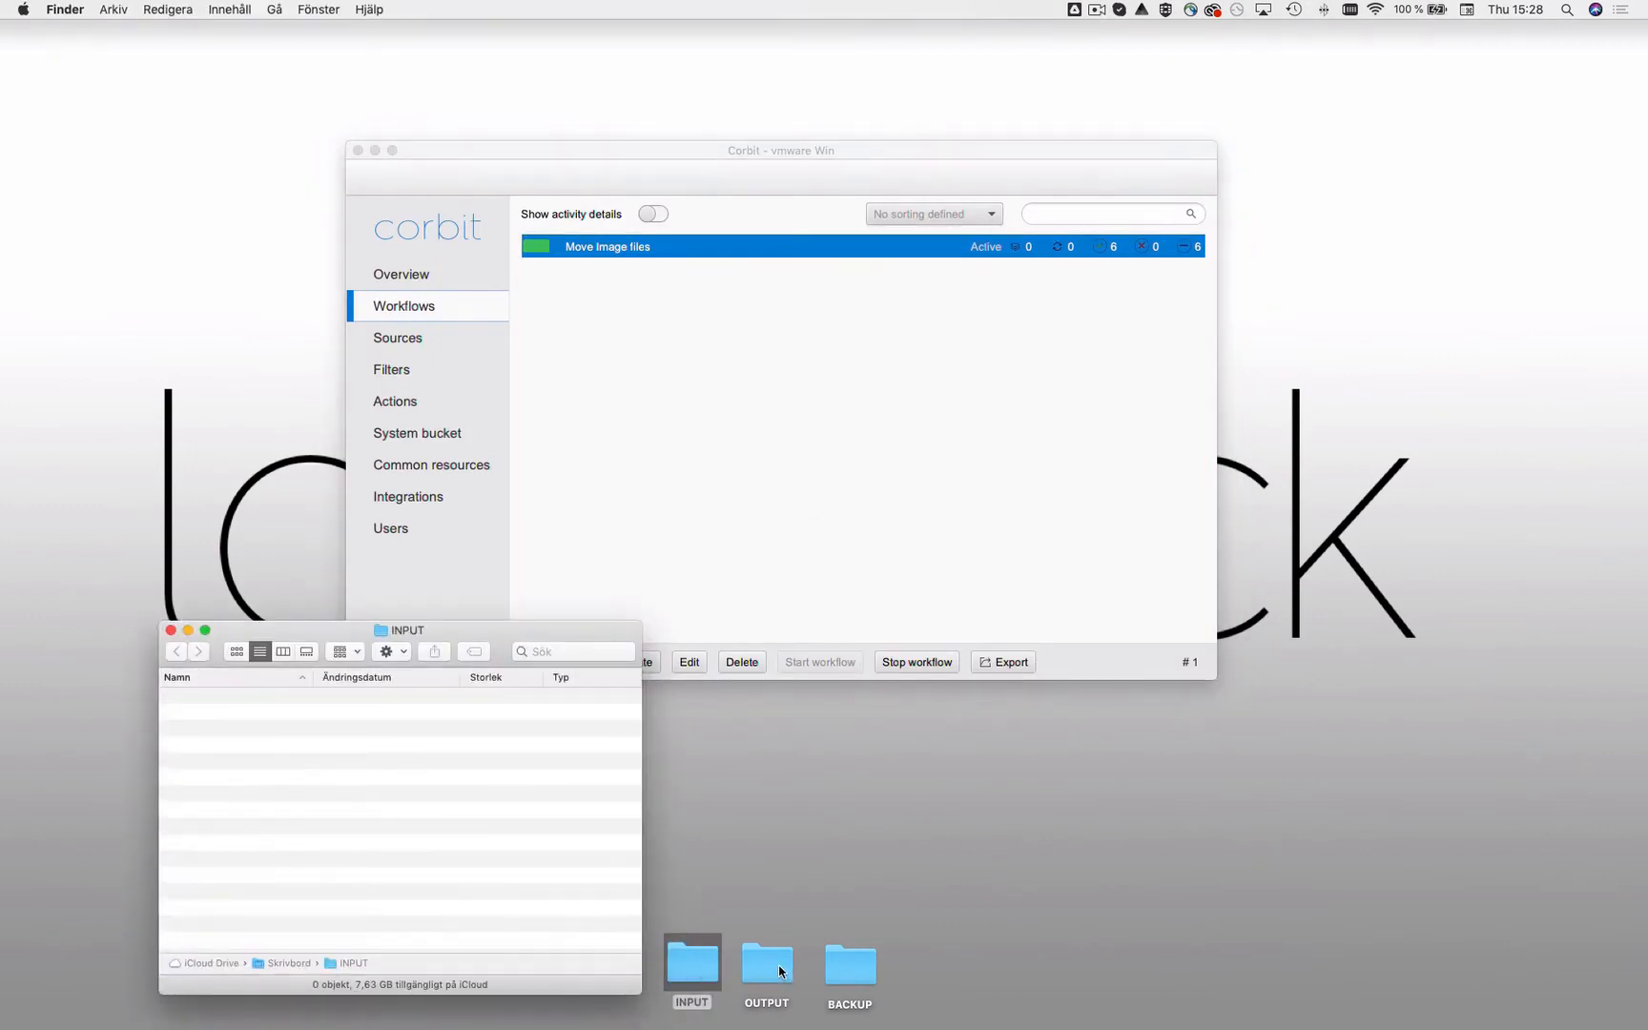
double_click(767, 965)
left_click(842, 1004)
double_click(842, 1004)
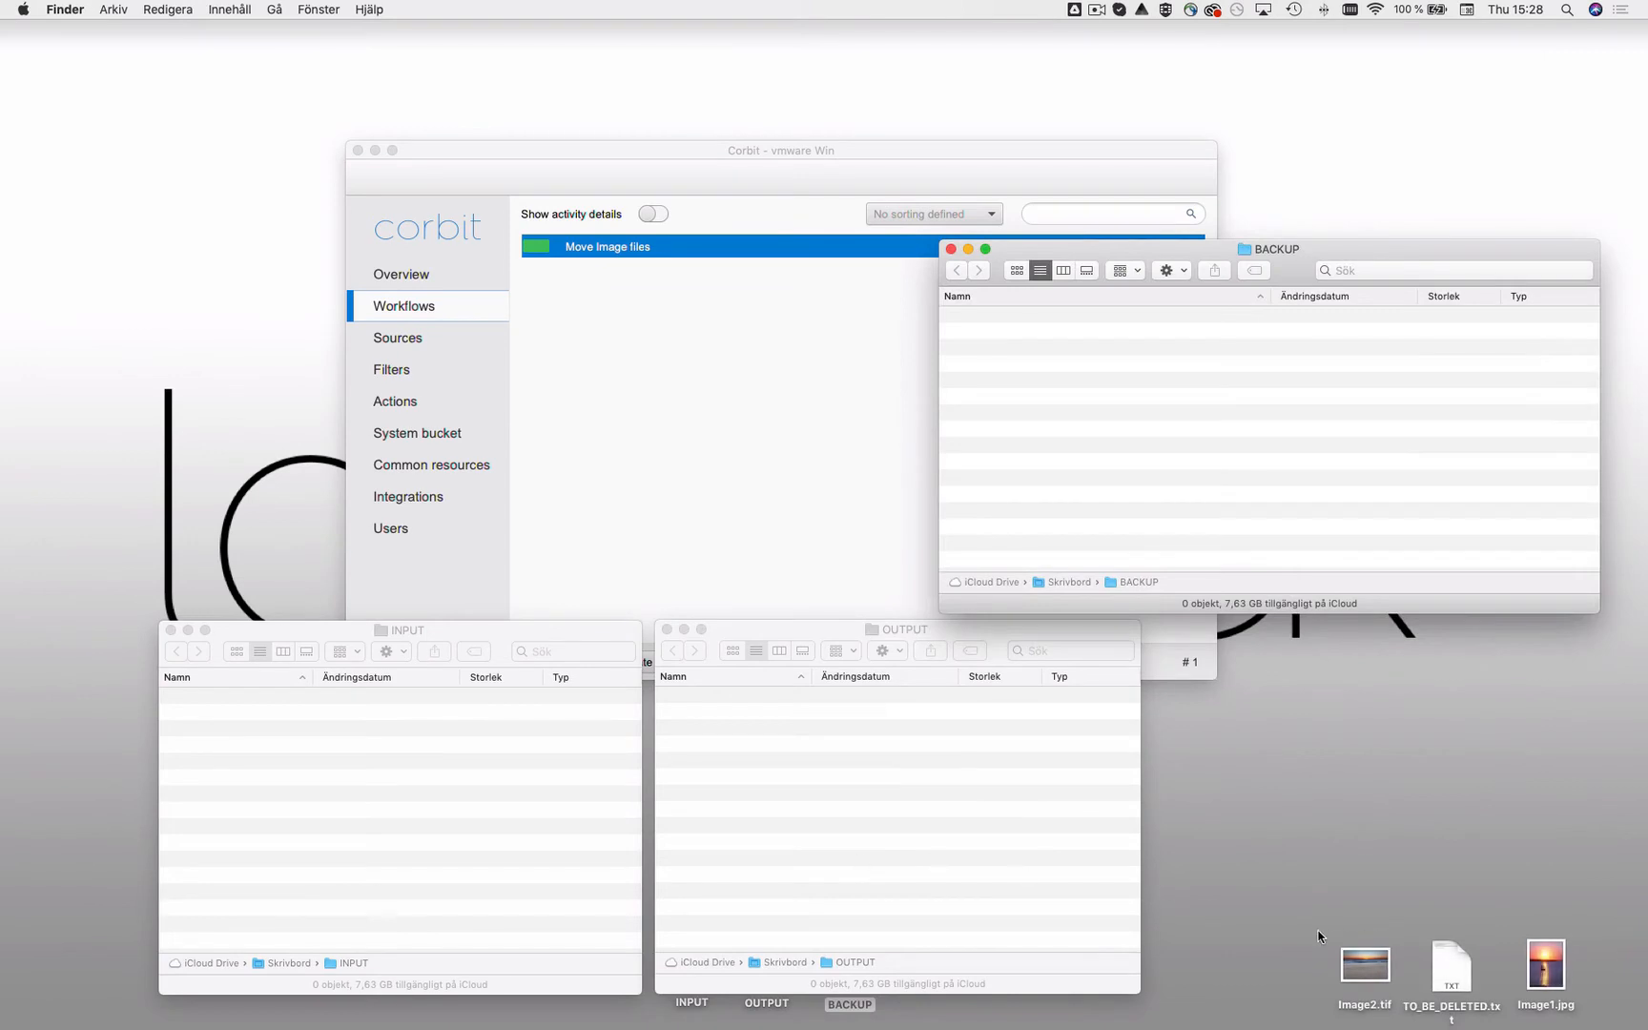
Move Image2.tif, TO_BE_DELETED.txt and Image1.jpg from the desktop into the INPUT folder
left_click_drag(1307, 931, 1602, 1026)
mouse_move(1385, 949)
left_mouse_down()
mouse_move(1192, 949)
mouse_move(330, 746)
left_mouse_up()
left_click(386, 772)
left_click(381, 780)
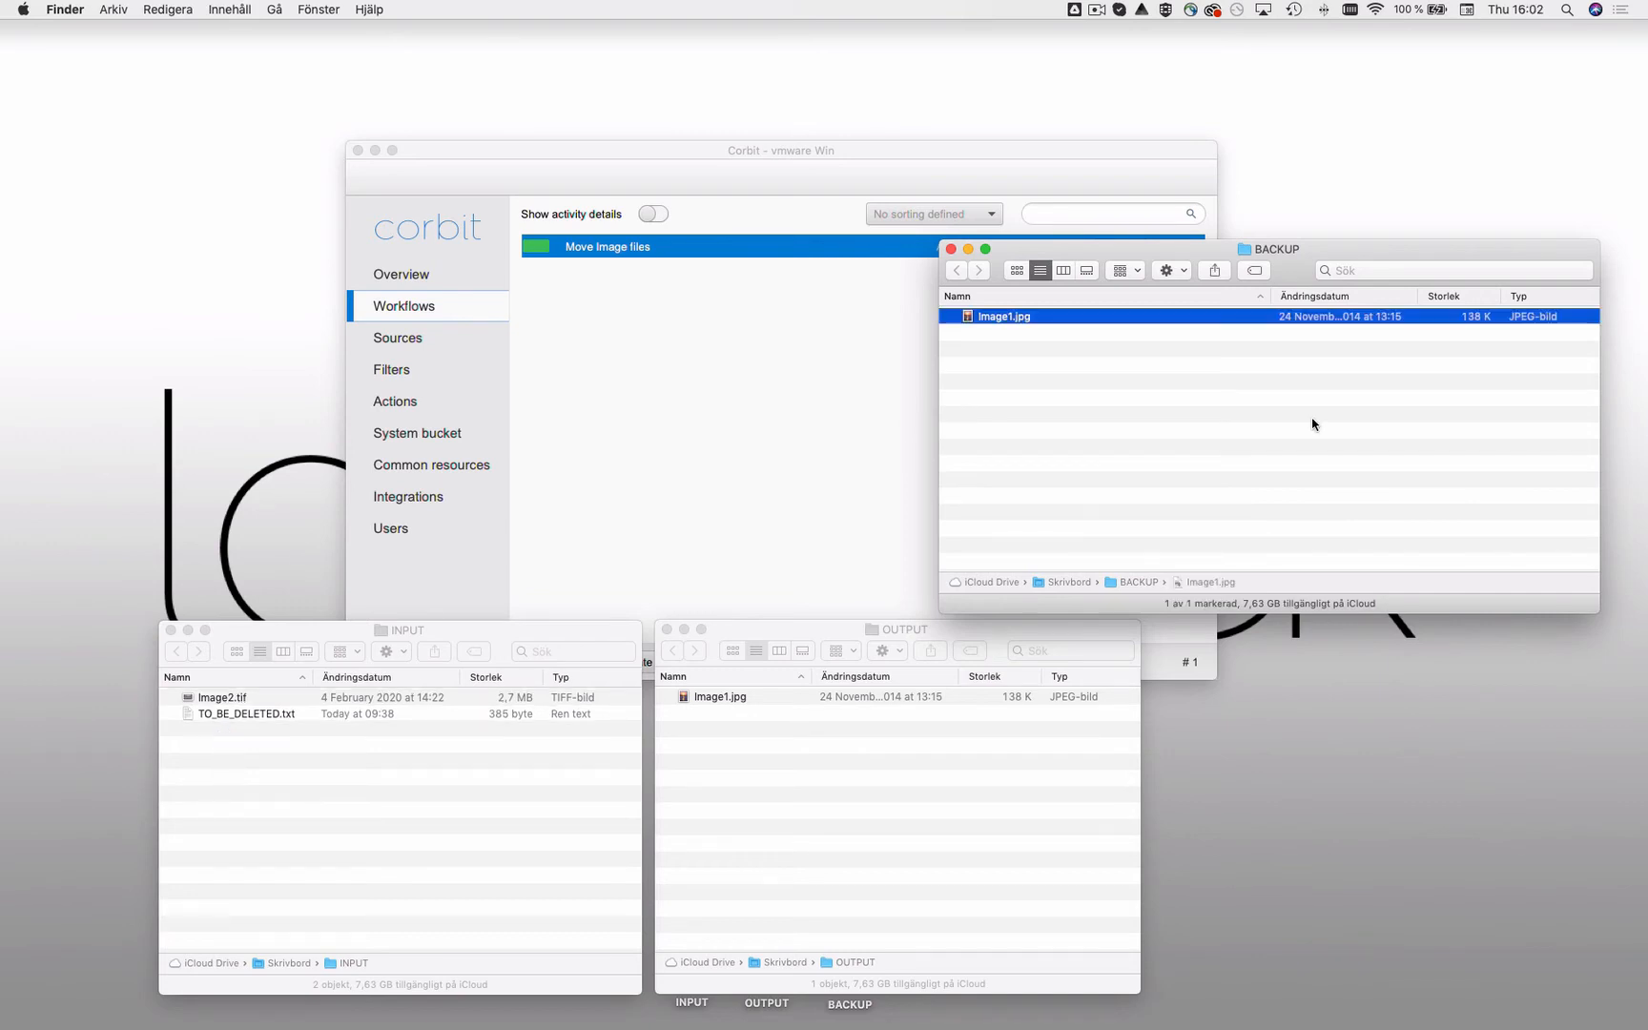
Create two subfolders named TIF and JPG inside the OUTPUT folder
left_click(1016, 730)
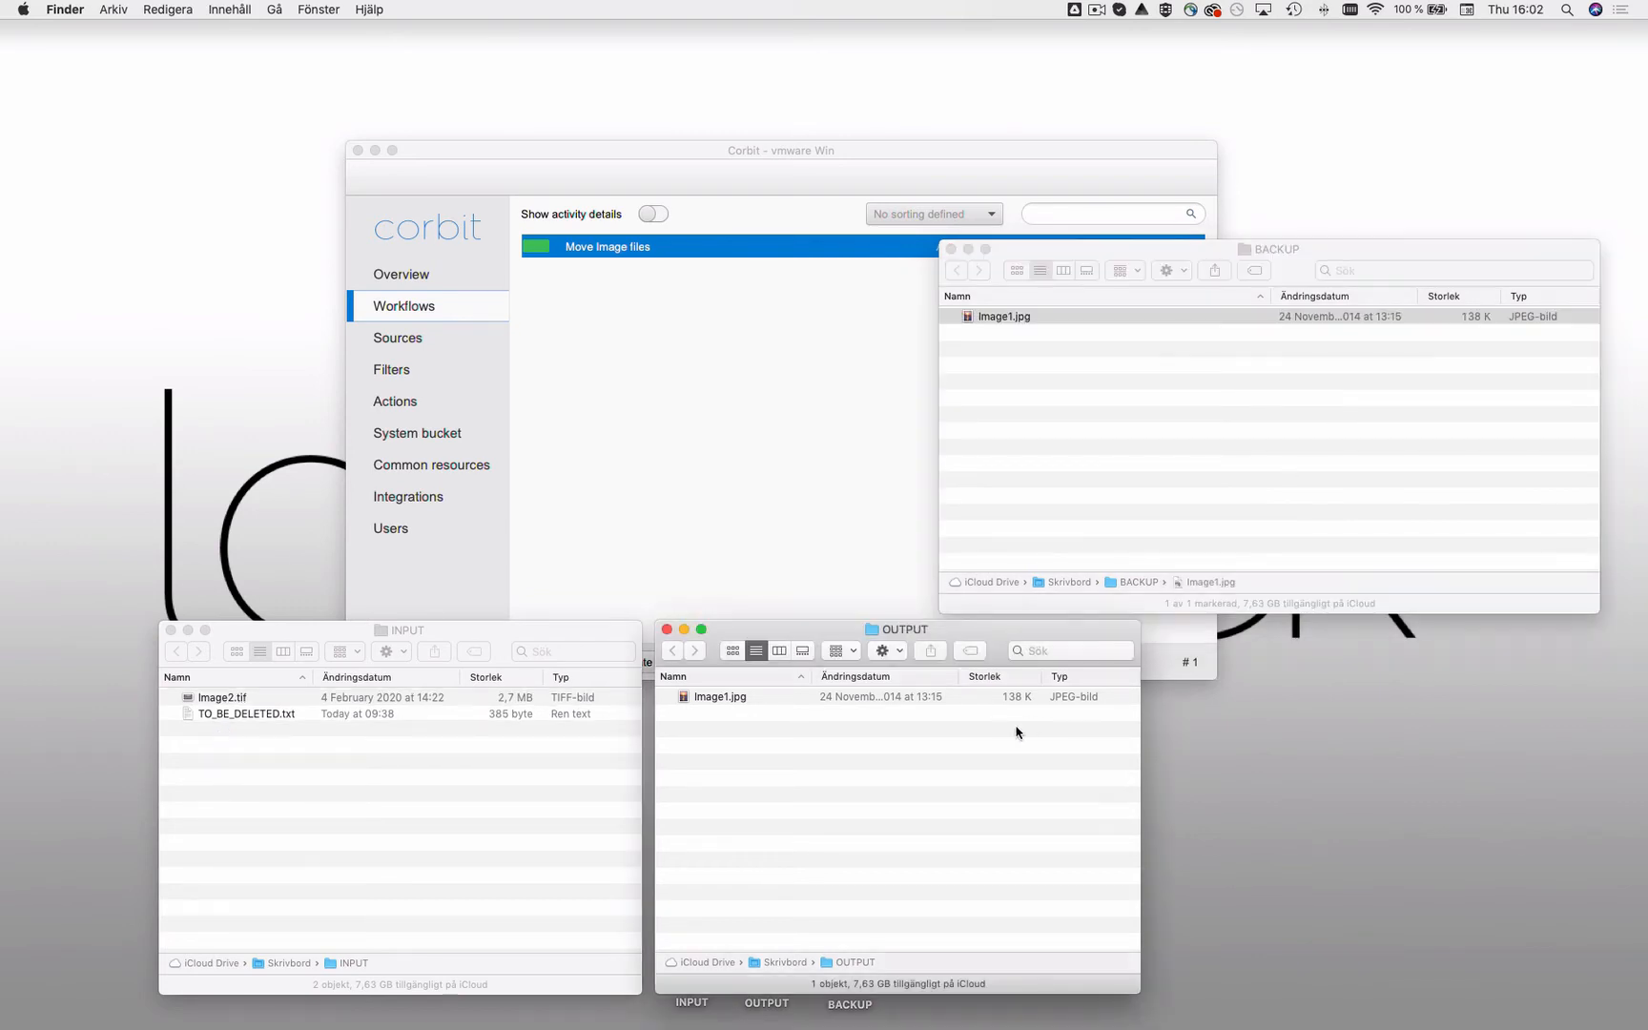
key("super+shift+n")
type("TIF")
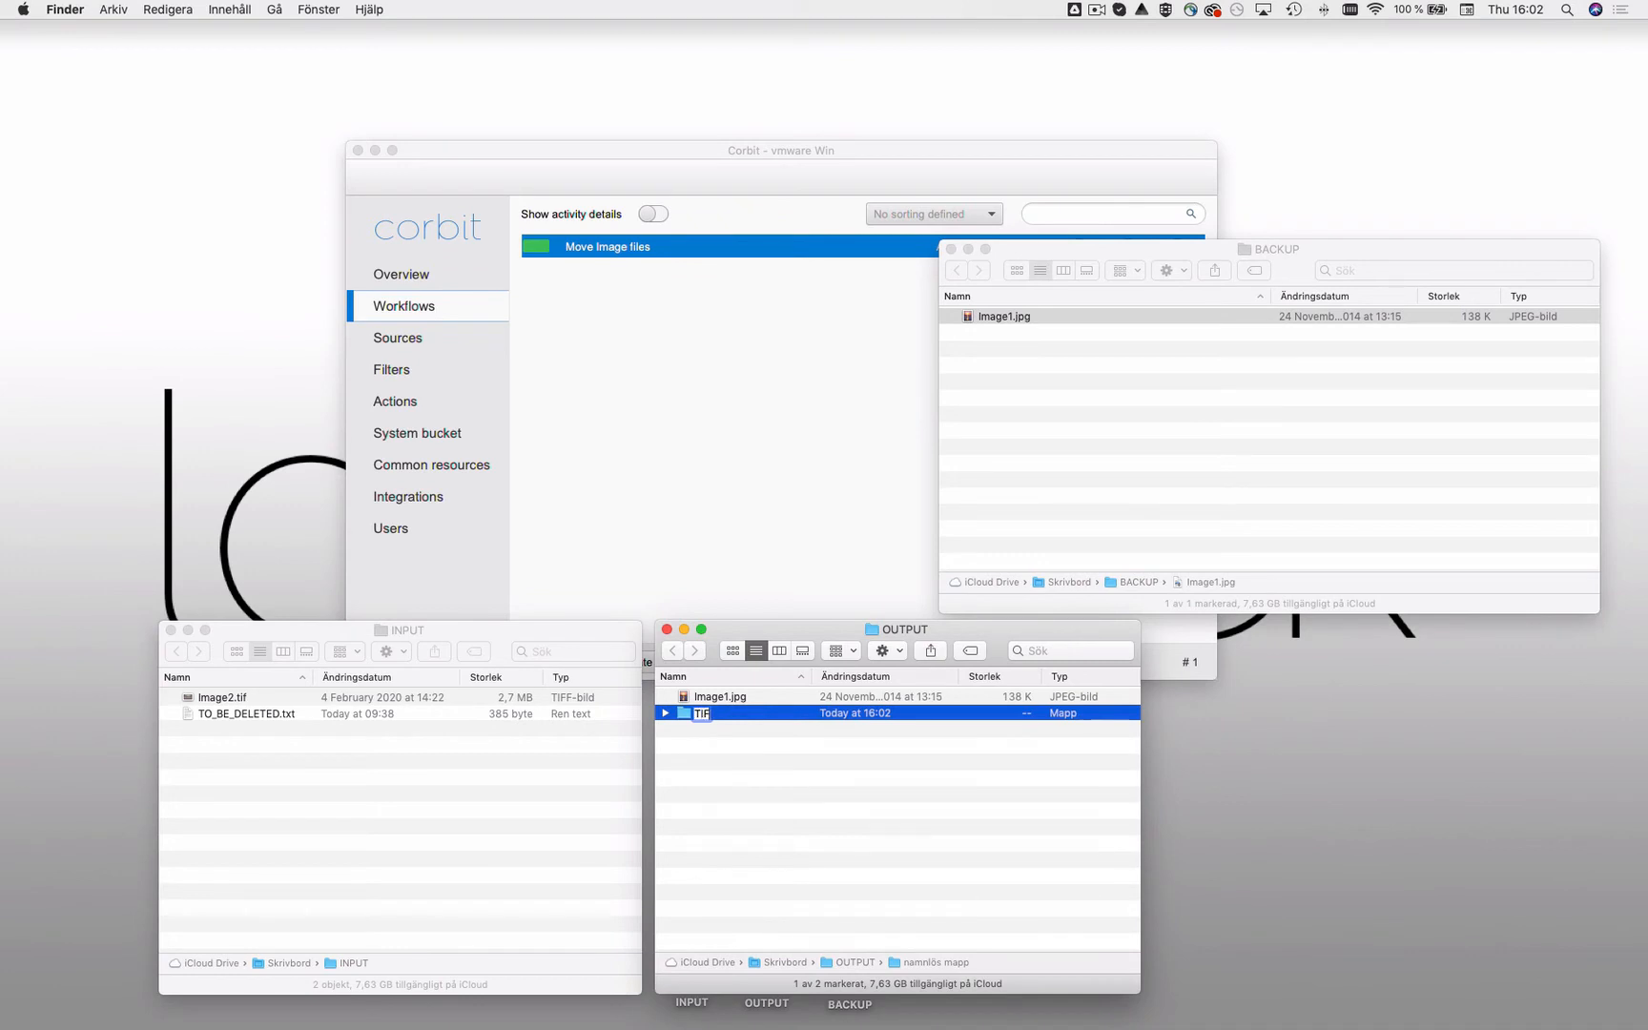
key("Return")
key("super+shift+n")
type("JPG")
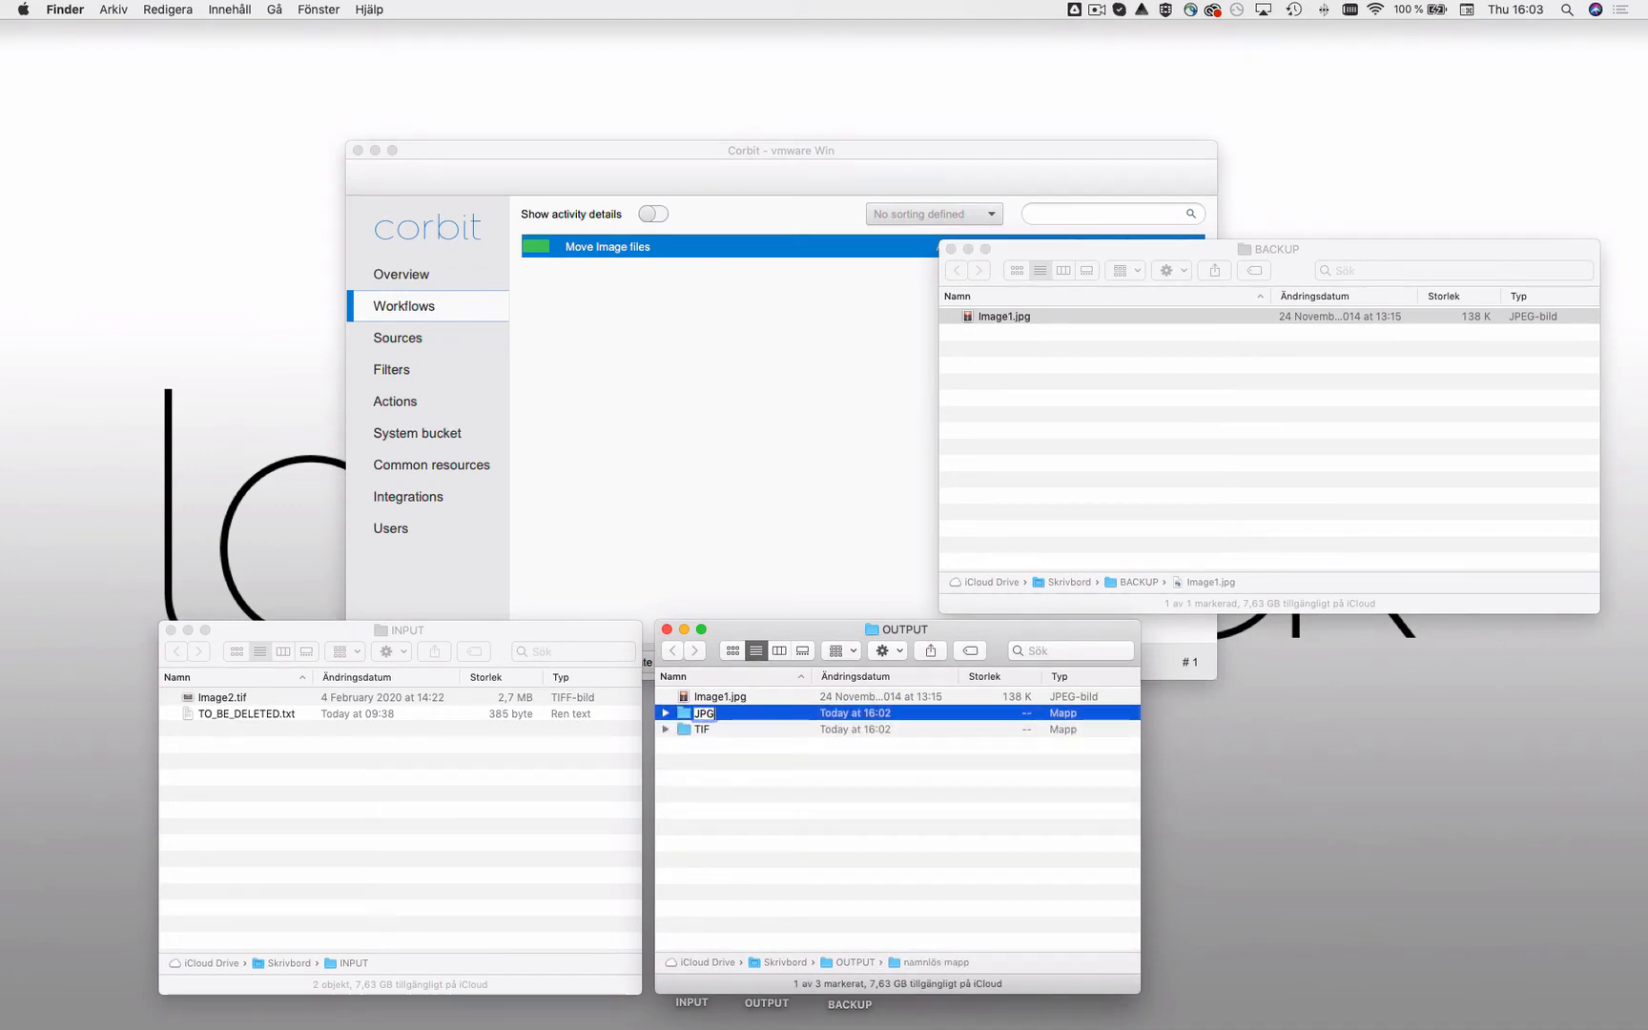
key("Return")
Close the BACKUP, OUTPUT and INPUT folder windows
left_click(951, 249)
left_click(667, 629)
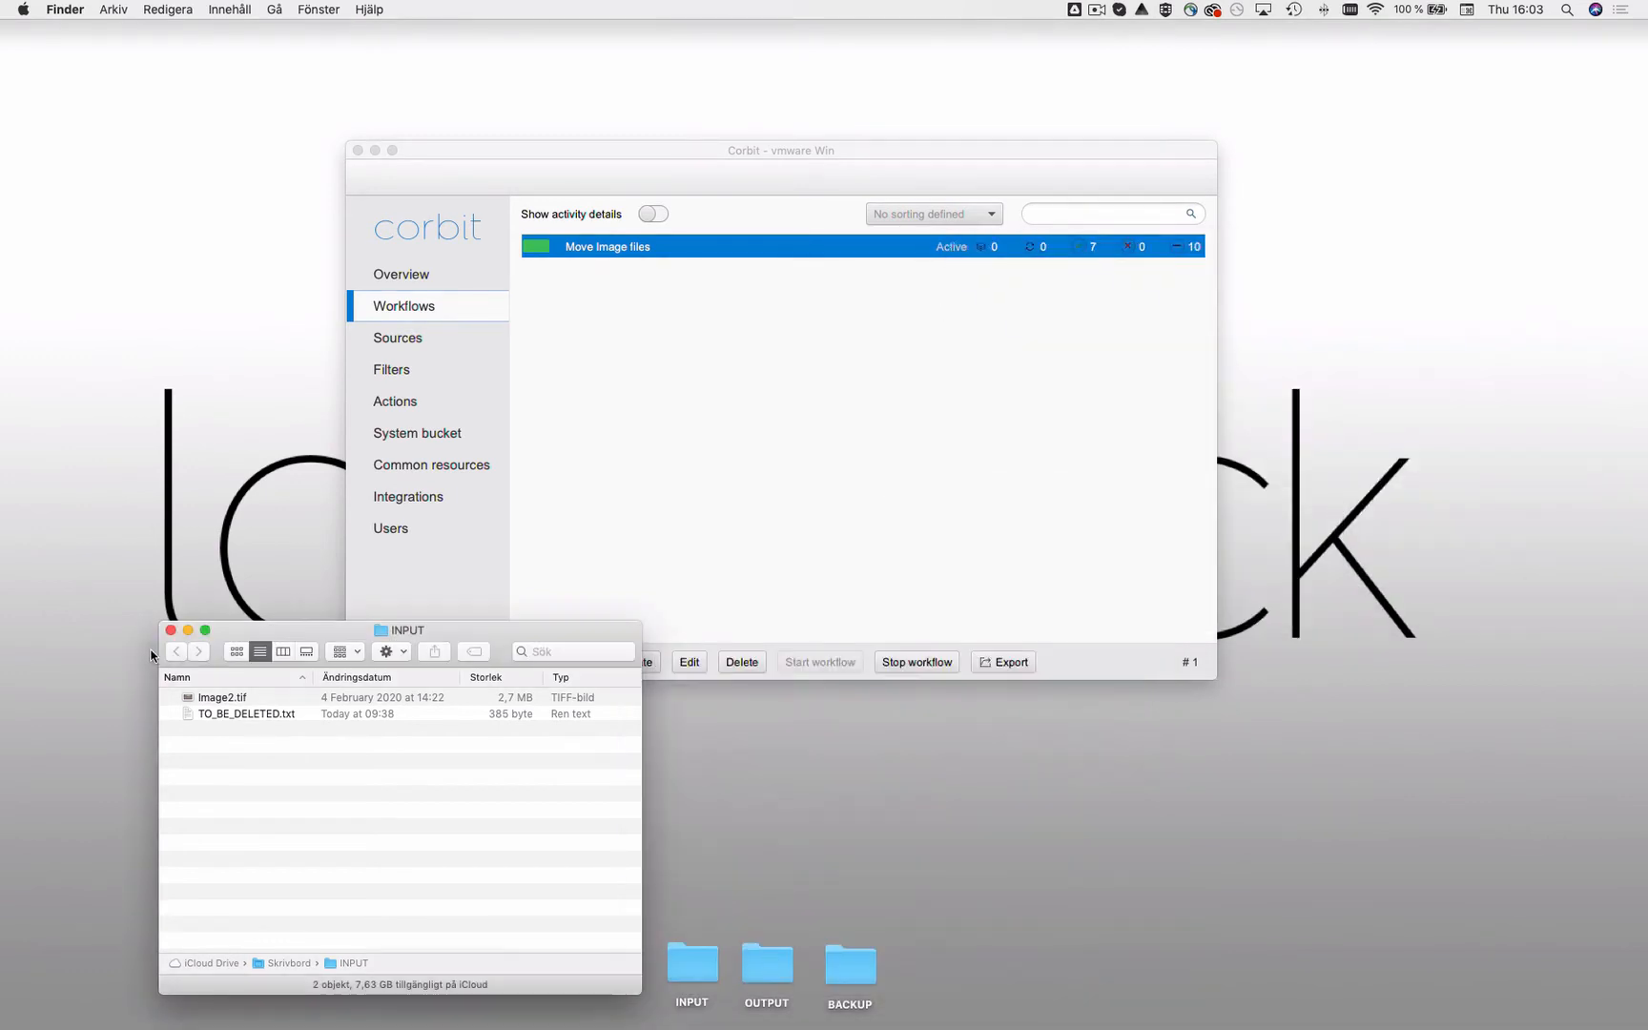
left_click(171, 630)
Reopen the Move Image files workflow and add a new File filter named "TIF Files" with the file name restriction *tif
double_click(576, 249)
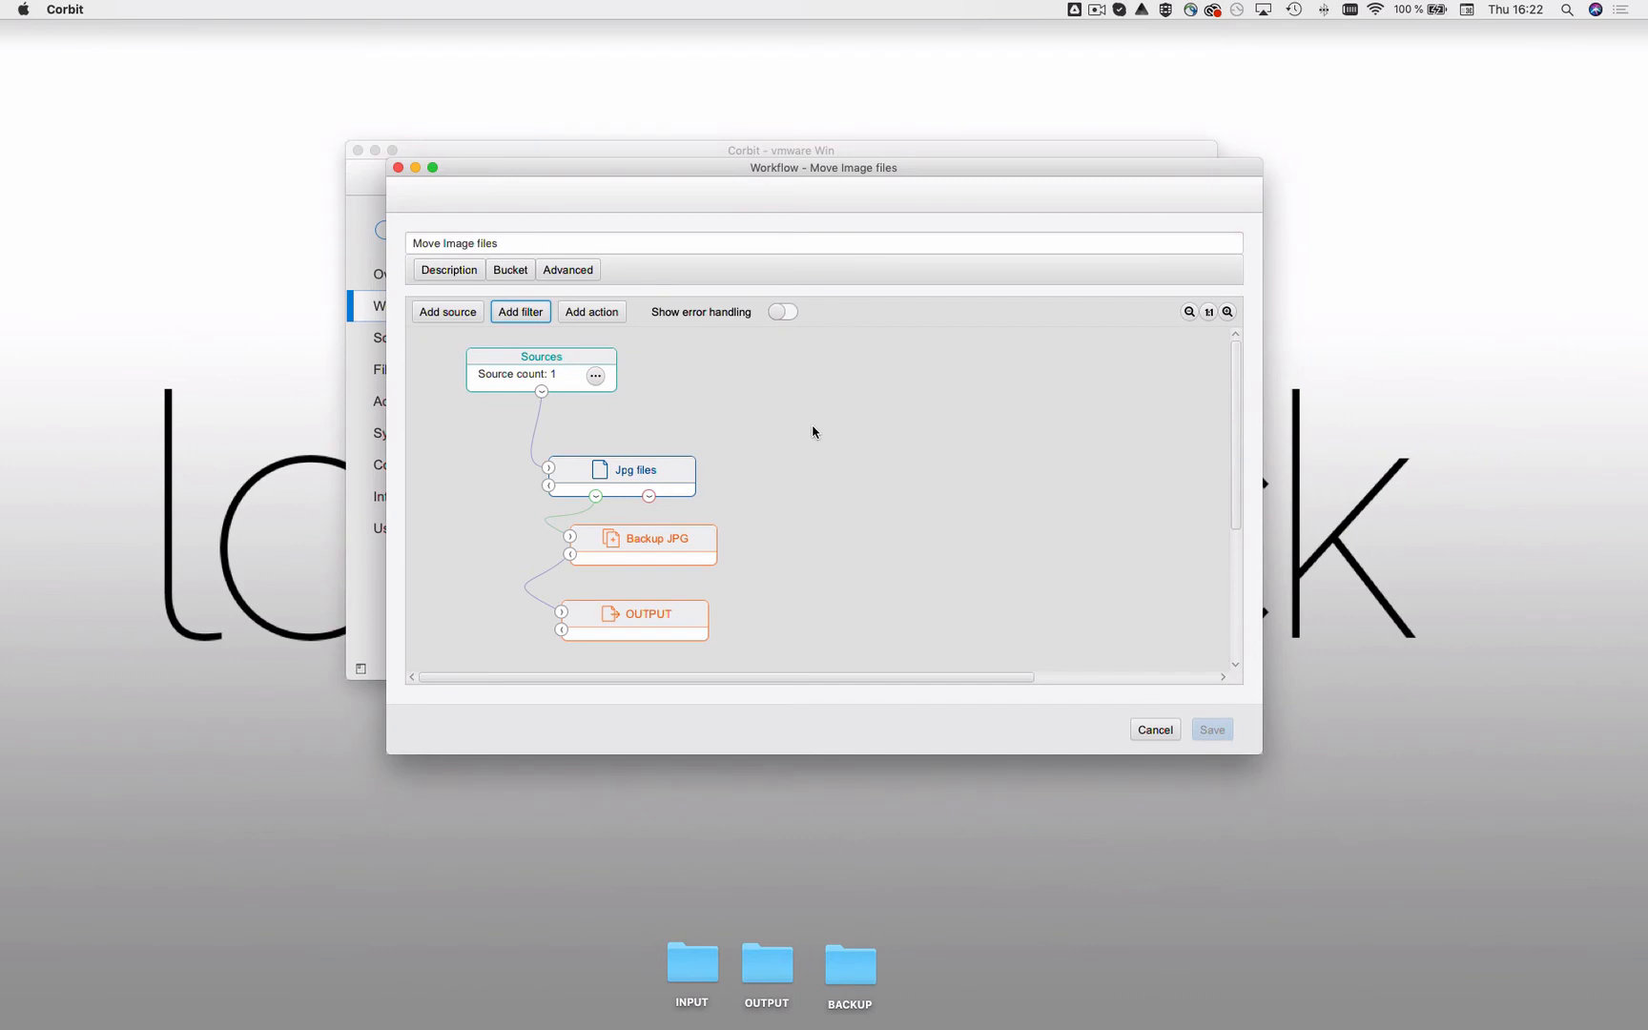
left_click(523, 314)
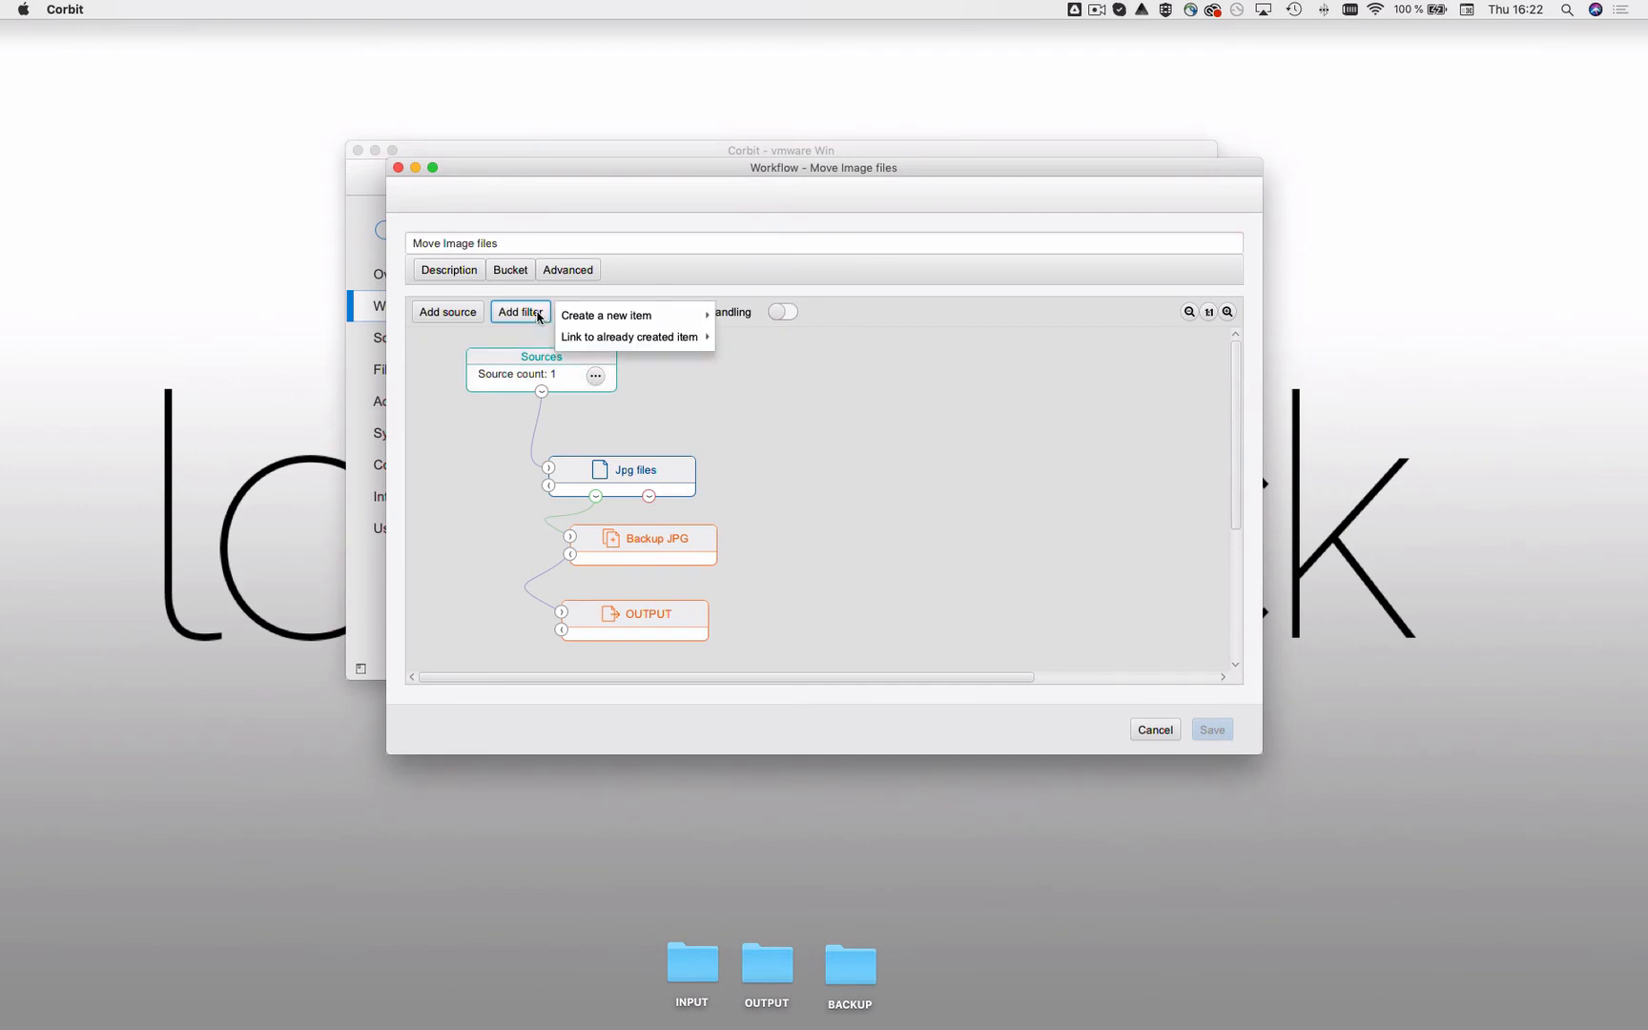
mouse_move(631, 323)
left_click(735, 341)
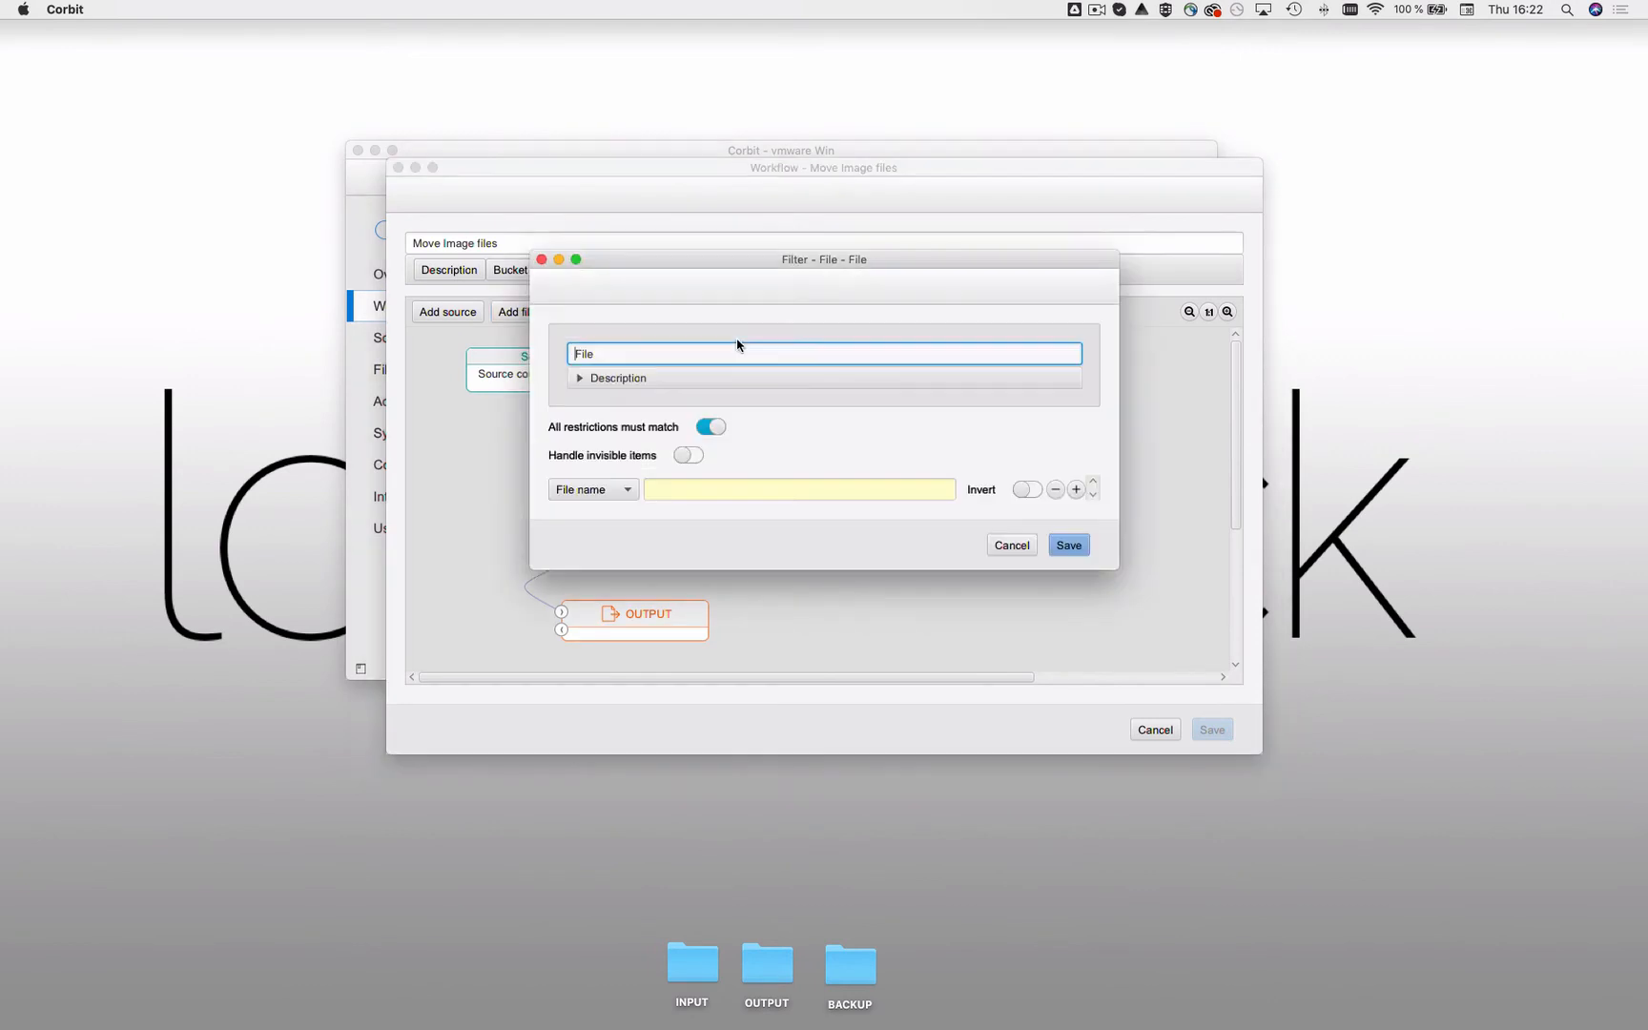
double_click(739, 357)
type("TIF Files")
left_click(692, 489)
type("*")
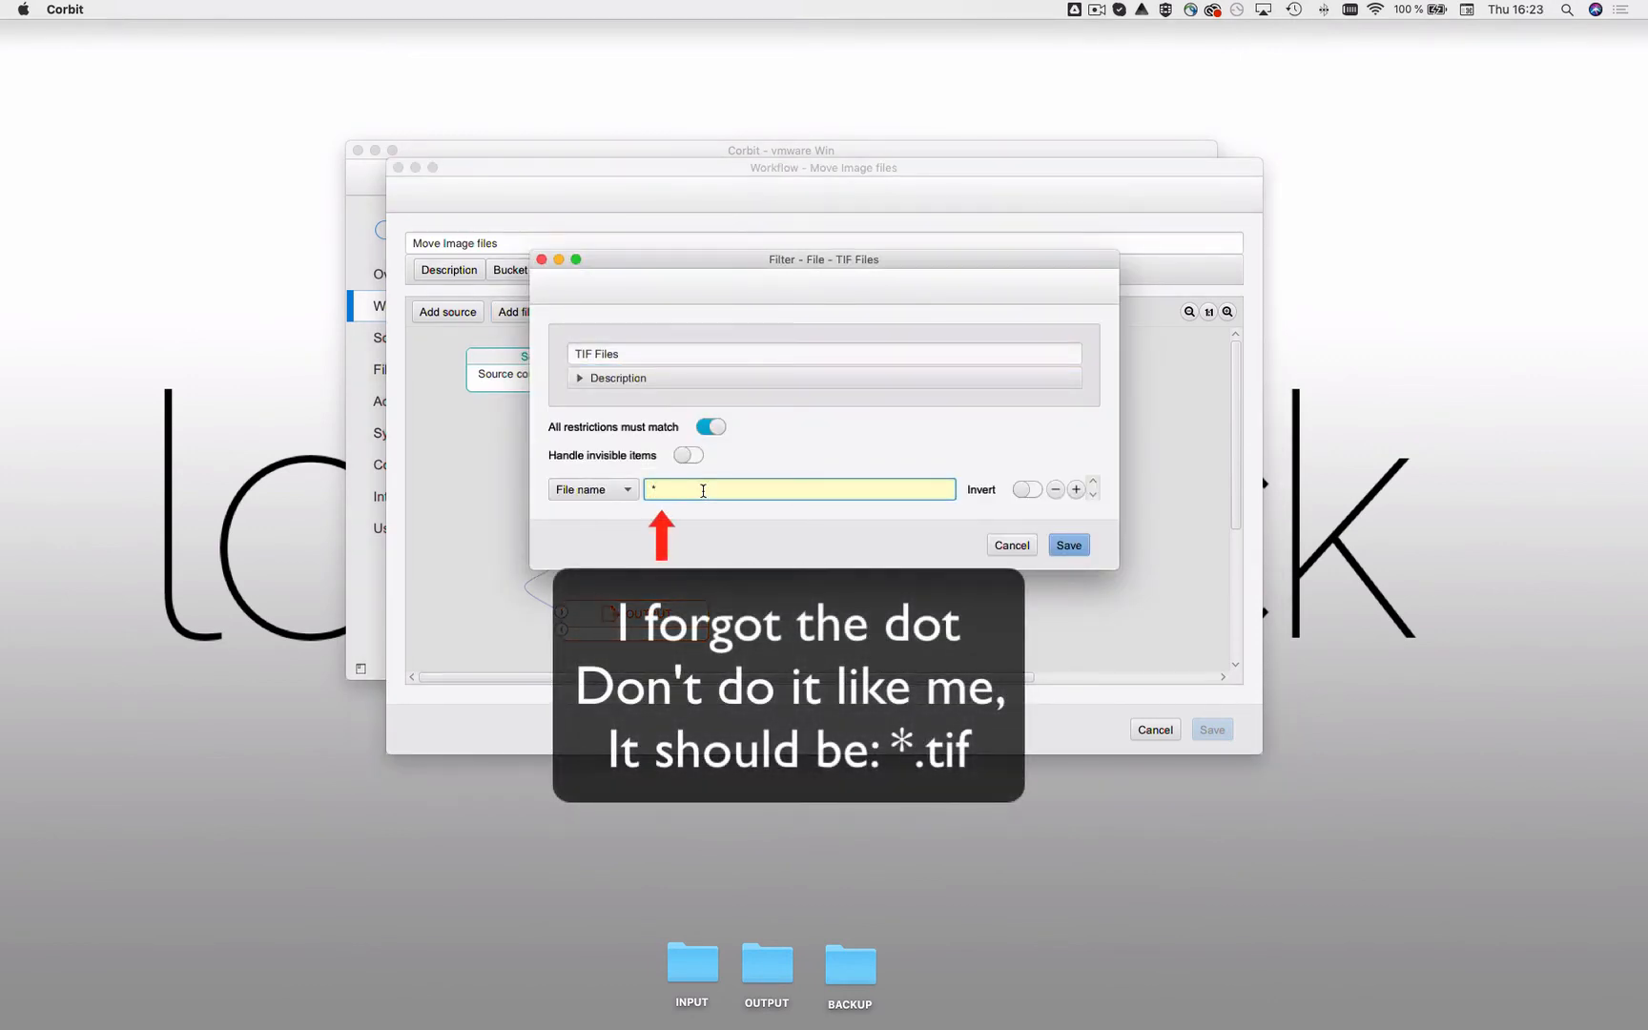
type("tif")
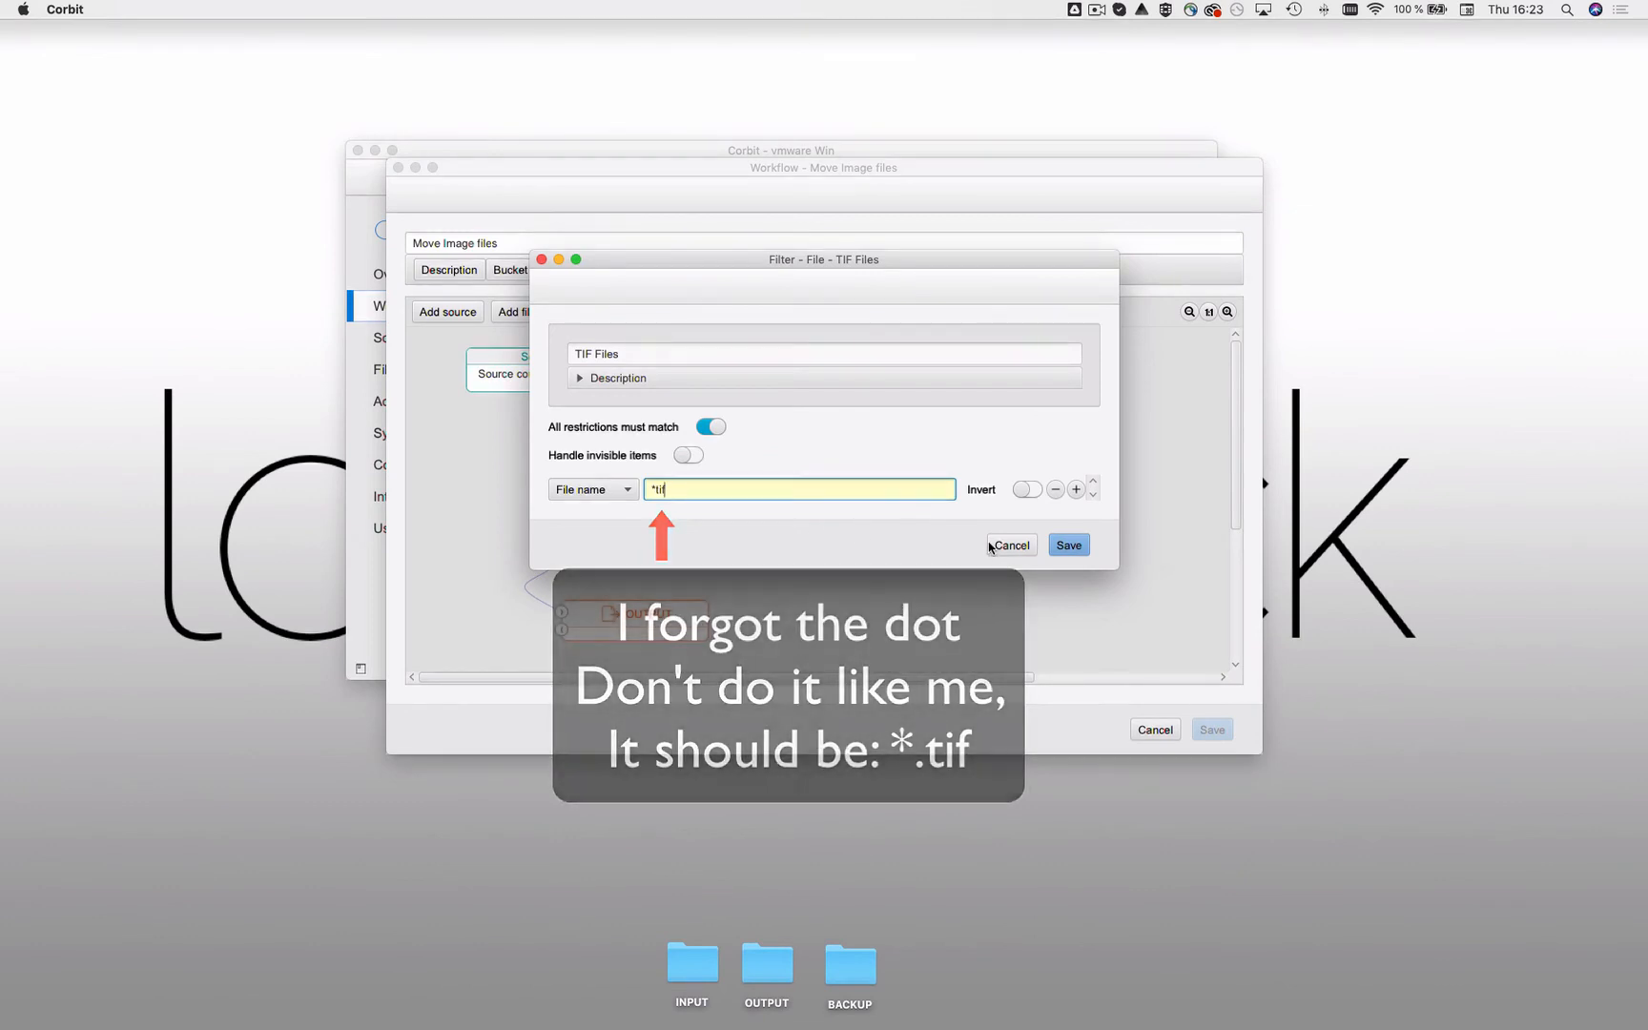
left_click(1068, 545)
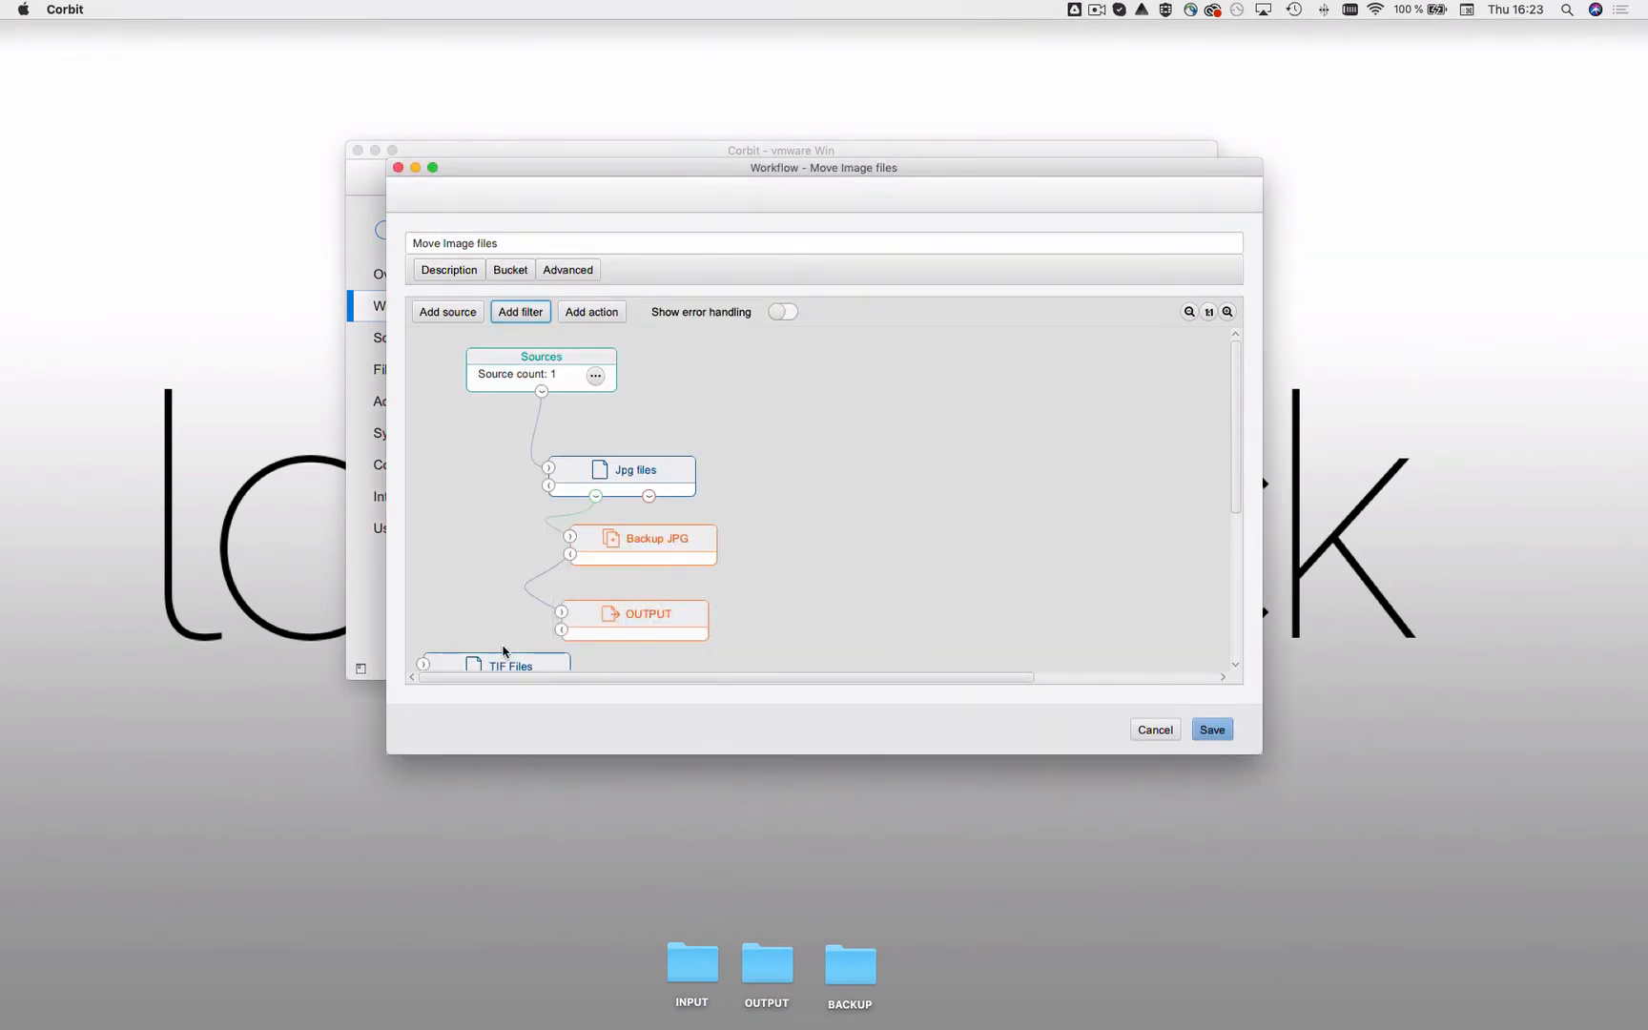
Place the TIF Files filter beside Jpg files and connect the red output of Jpg files to it
left_click_drag(513, 664, 828, 469)
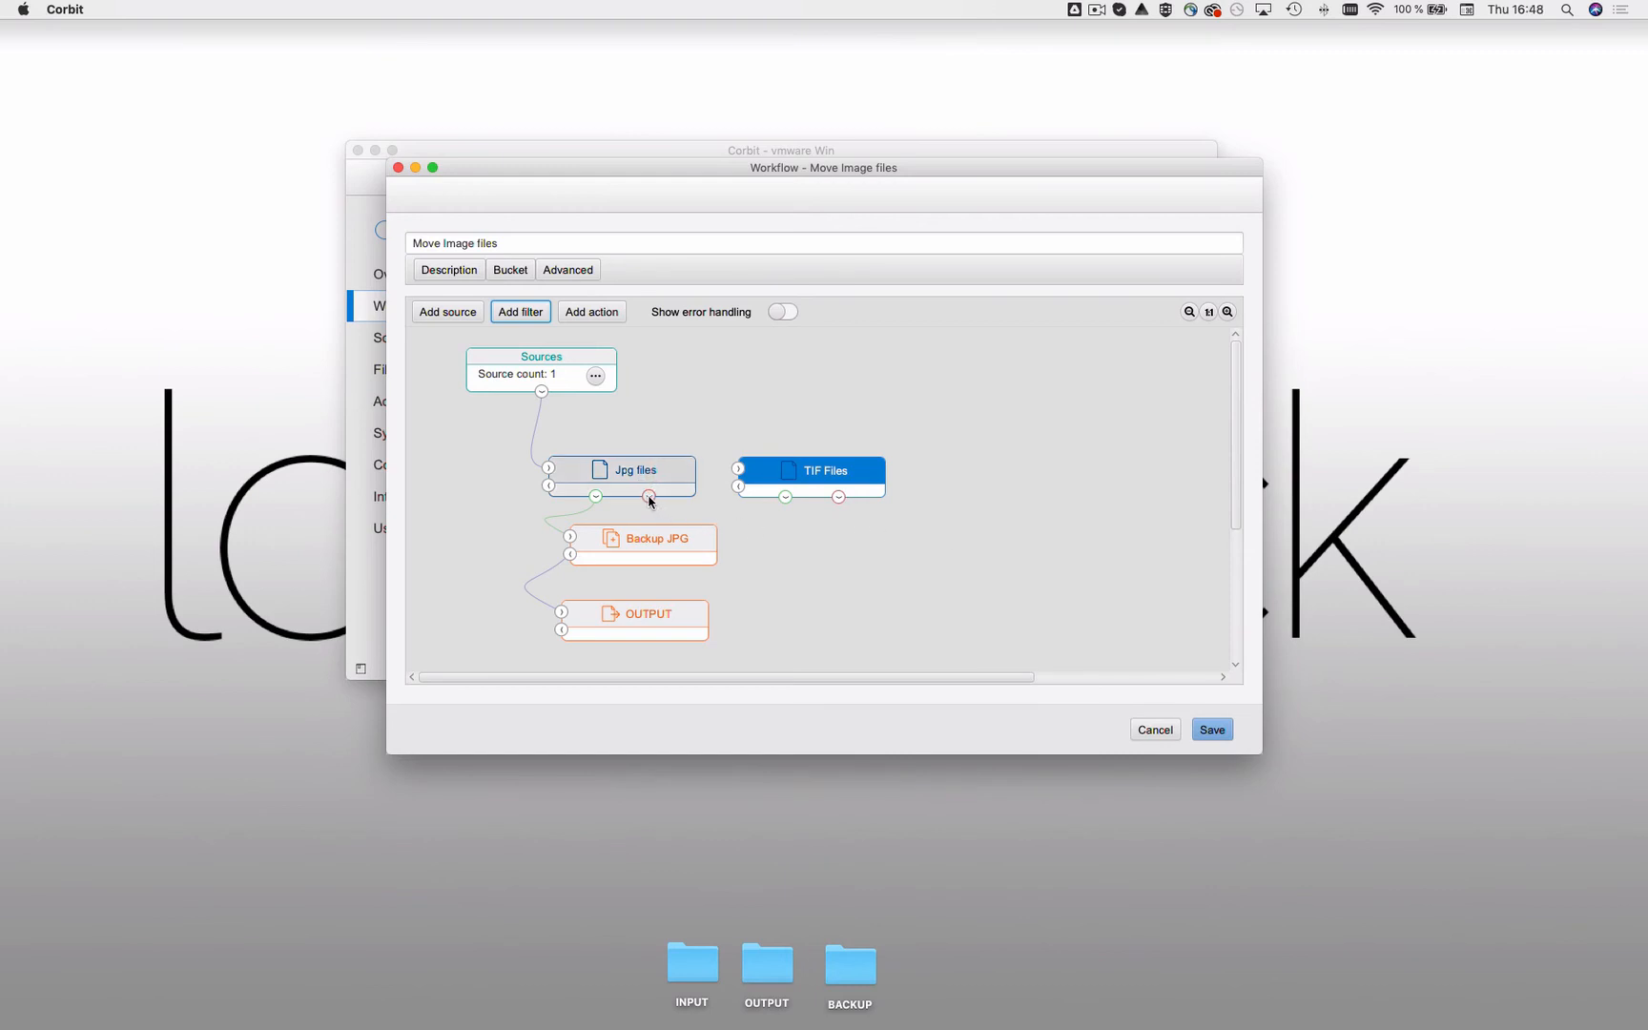
left_click_drag(648, 496, 805, 495)
left_click(788, 478)
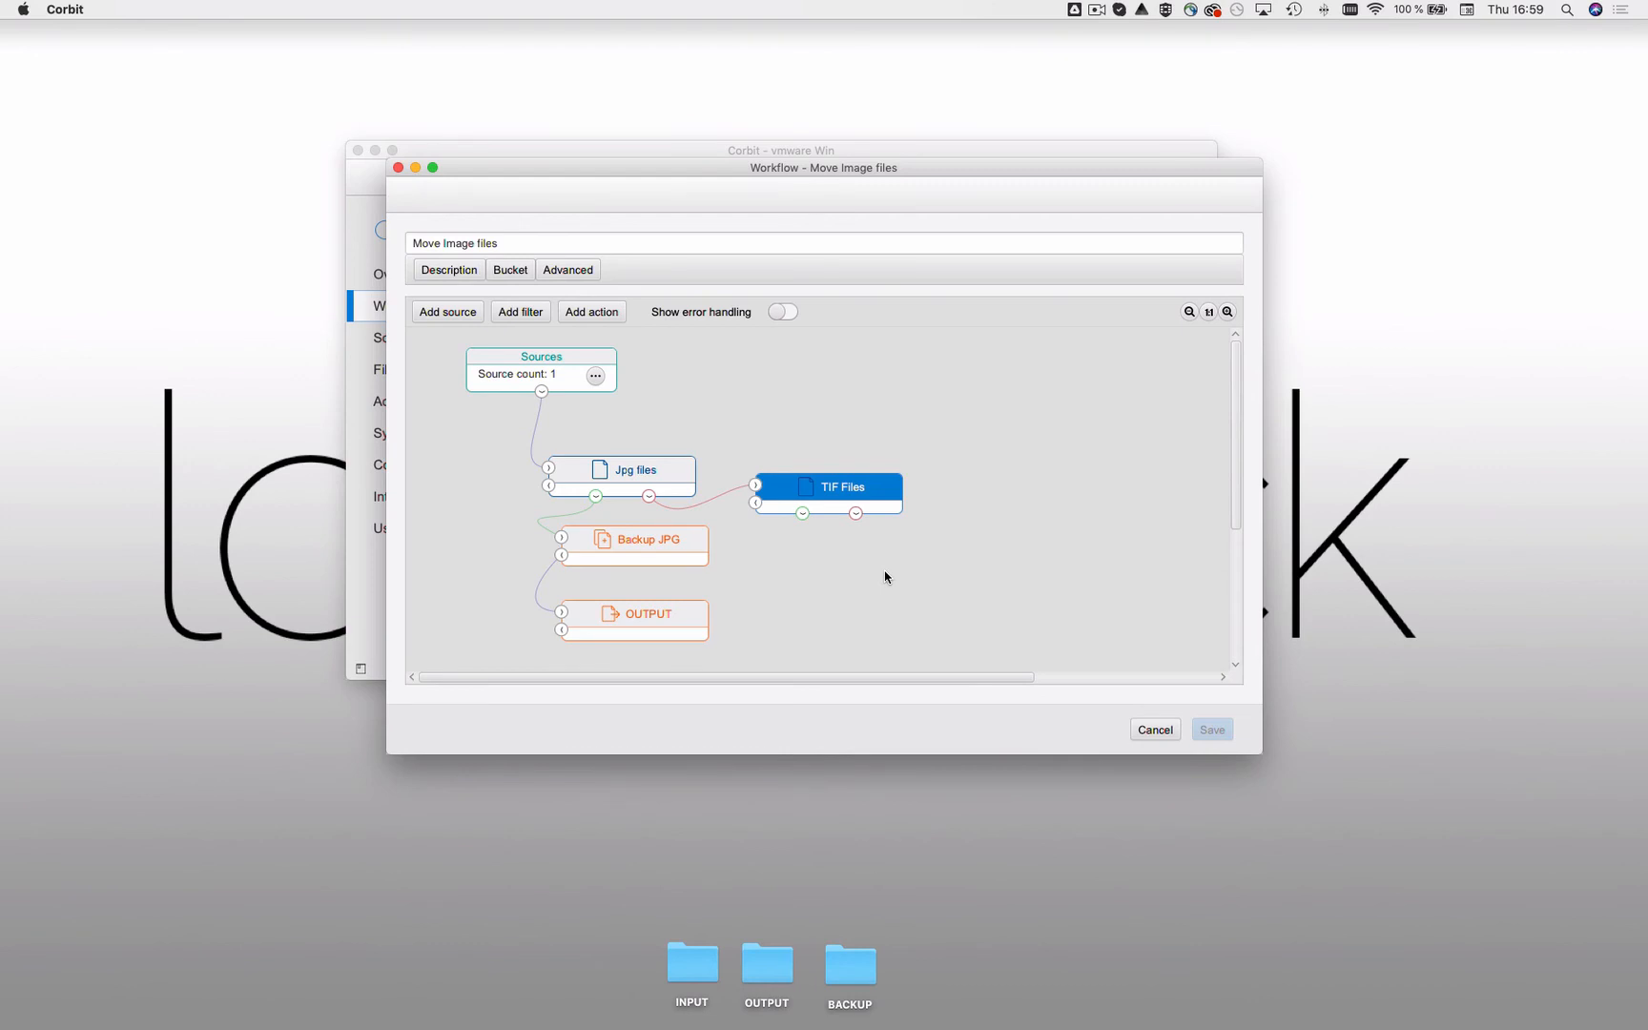
Duplicate the Backup JPG action and place the copy below the TIF Files filter
left_click(662, 543)
right_click(662, 543)
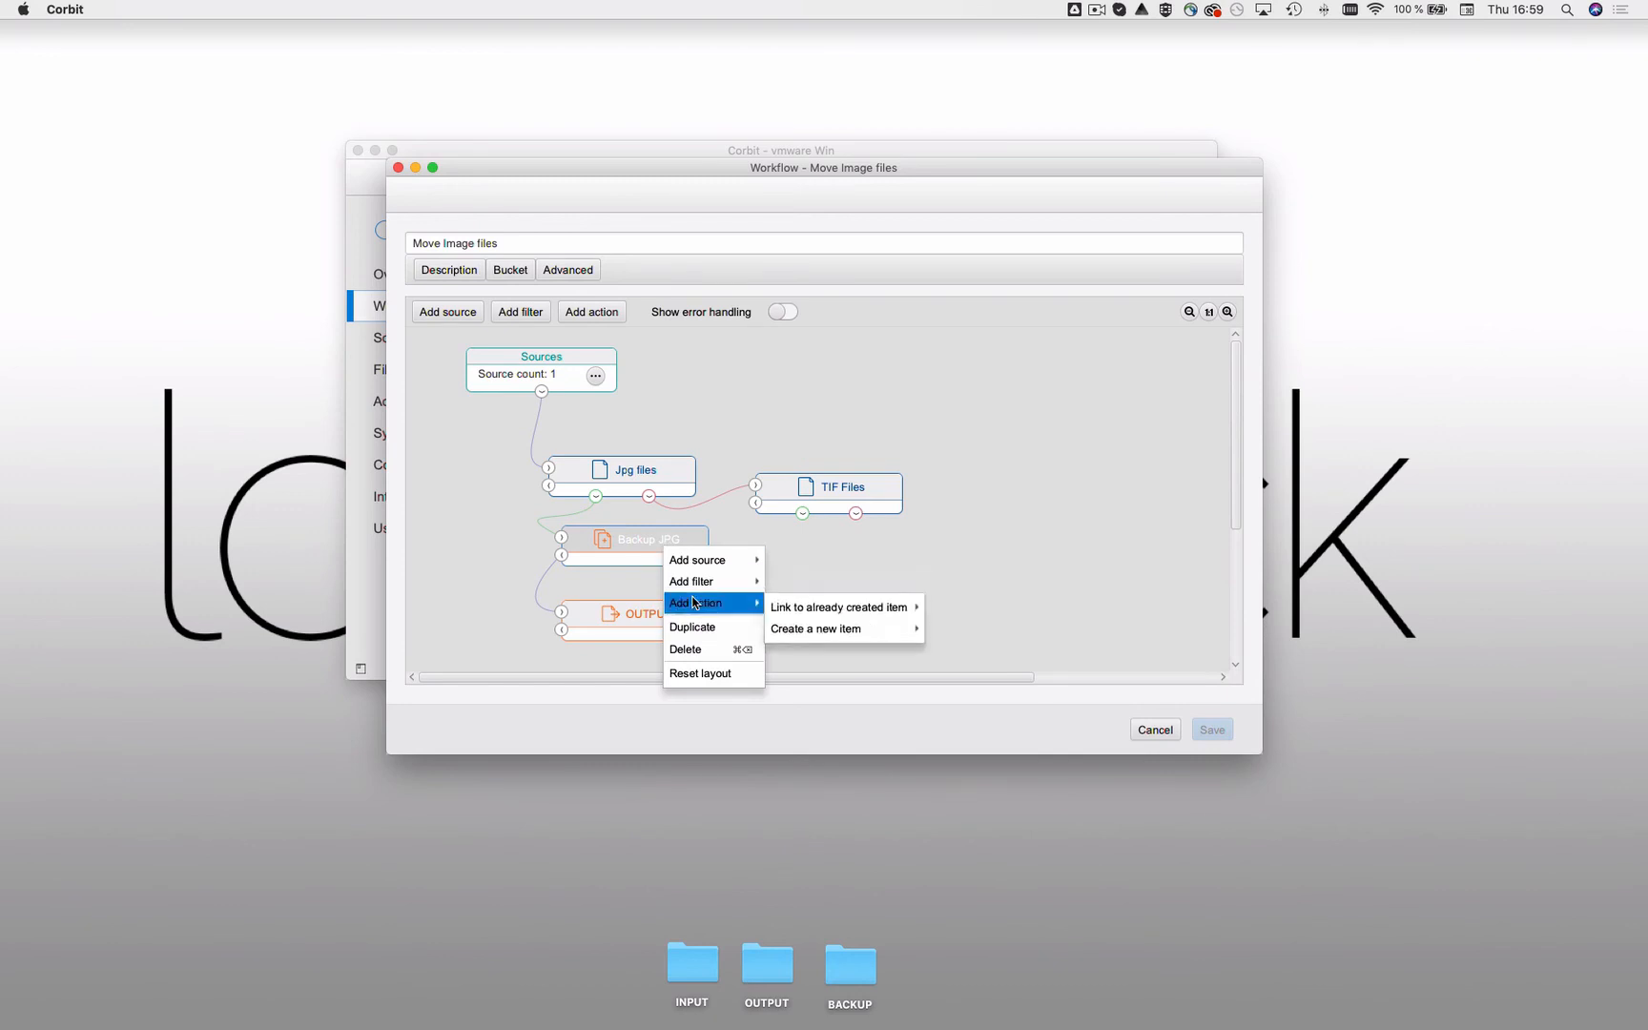
left_click(693, 627)
left_click_drag(684, 600, 826, 545)
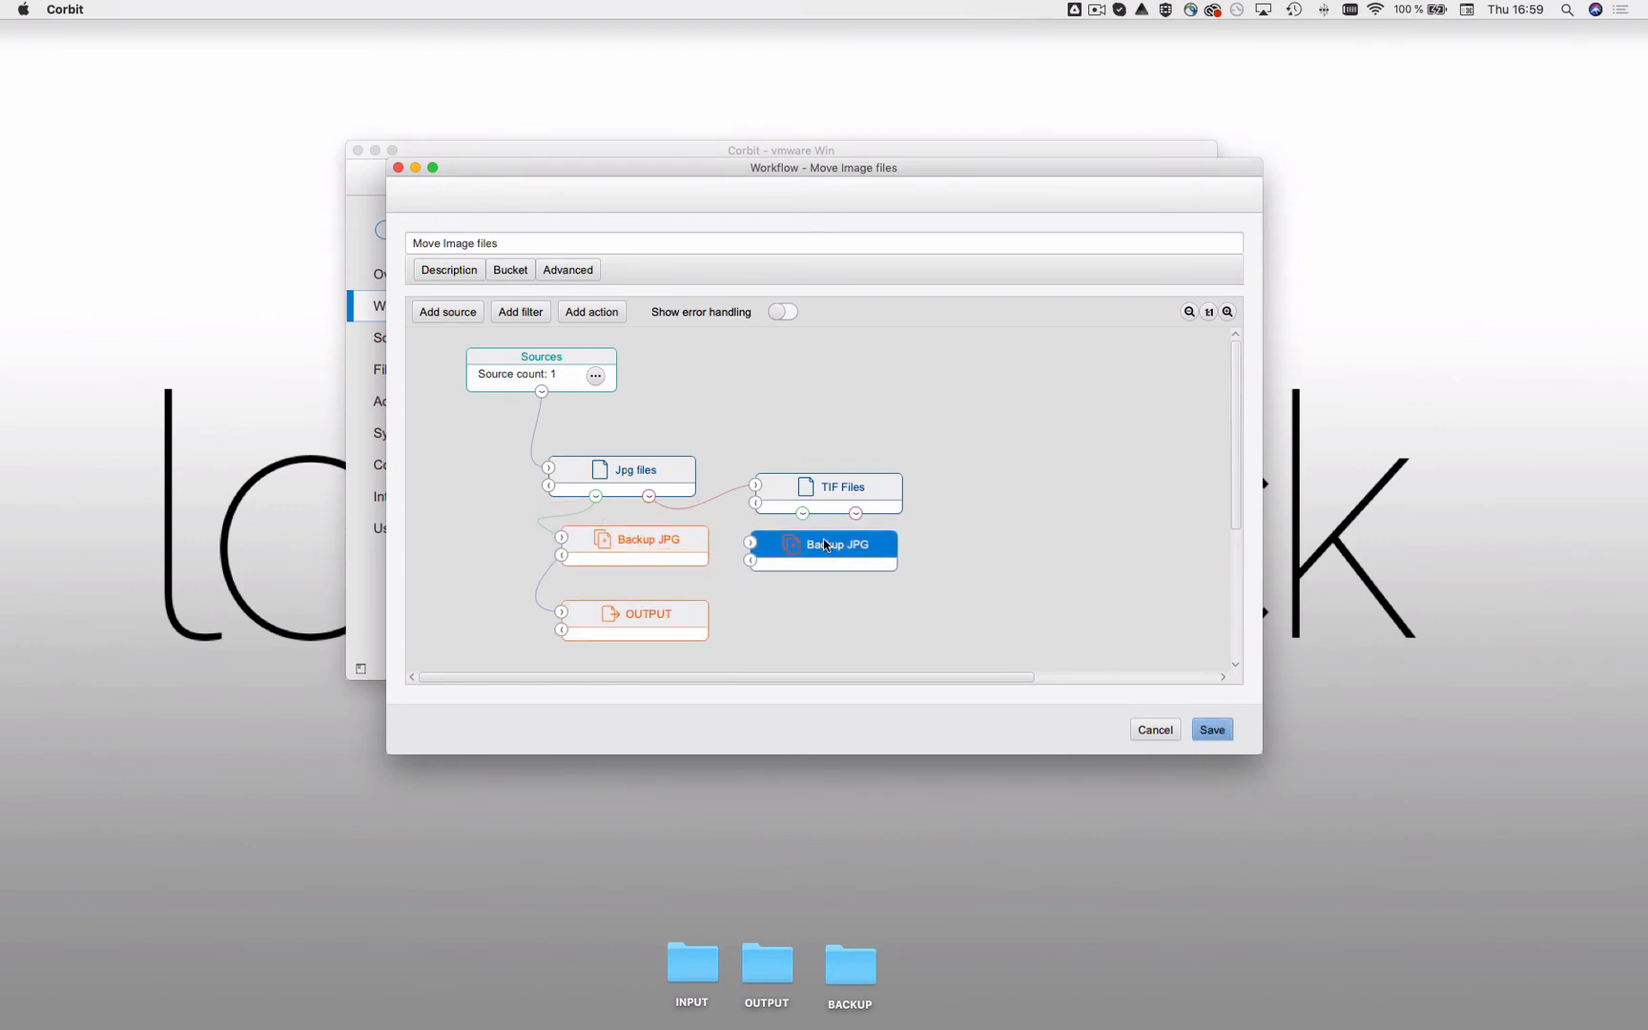
Rename the duplicated backup action below TIF Files as "Backup TIF" and save it
double_click(826, 545)
left_click(654, 266)
key("BackSpace")
key("BackSpace")
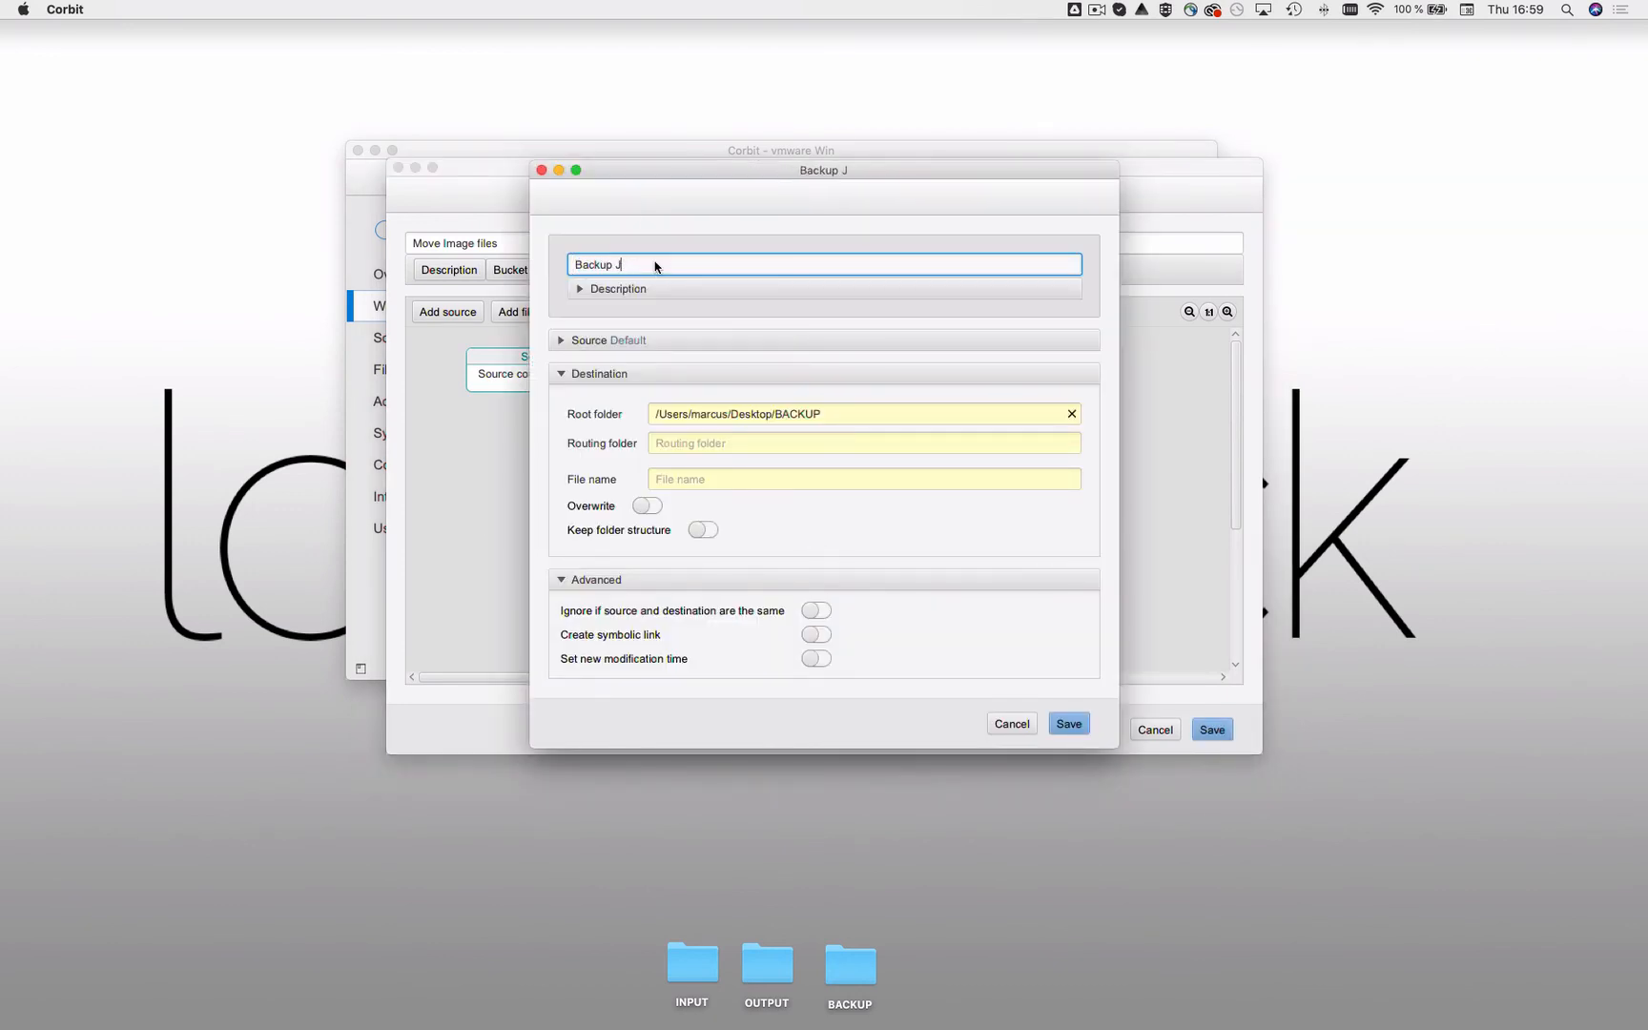
key("BackSpace")
type("TIF")
key("Return")
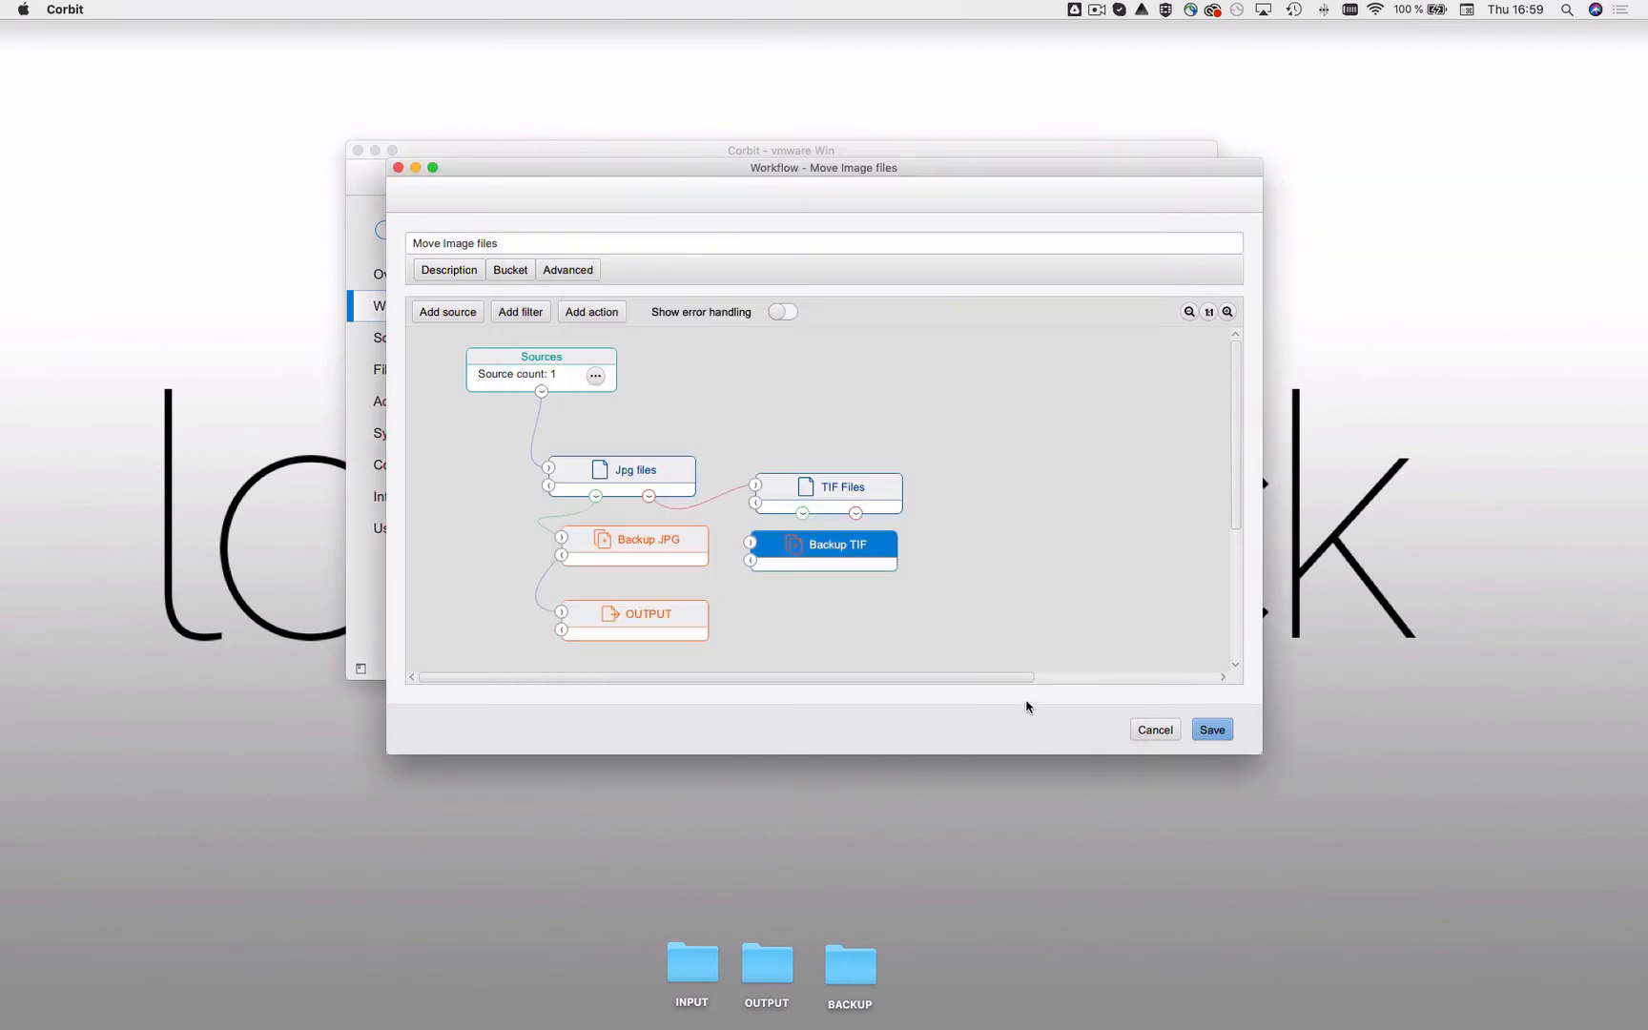
Duplicate the OUTPUT action below Backup TIF and link TIF Files' green output through Backup TIF to the copy
right_click(649, 626)
left_click_drag(687, 656, 837, 605)
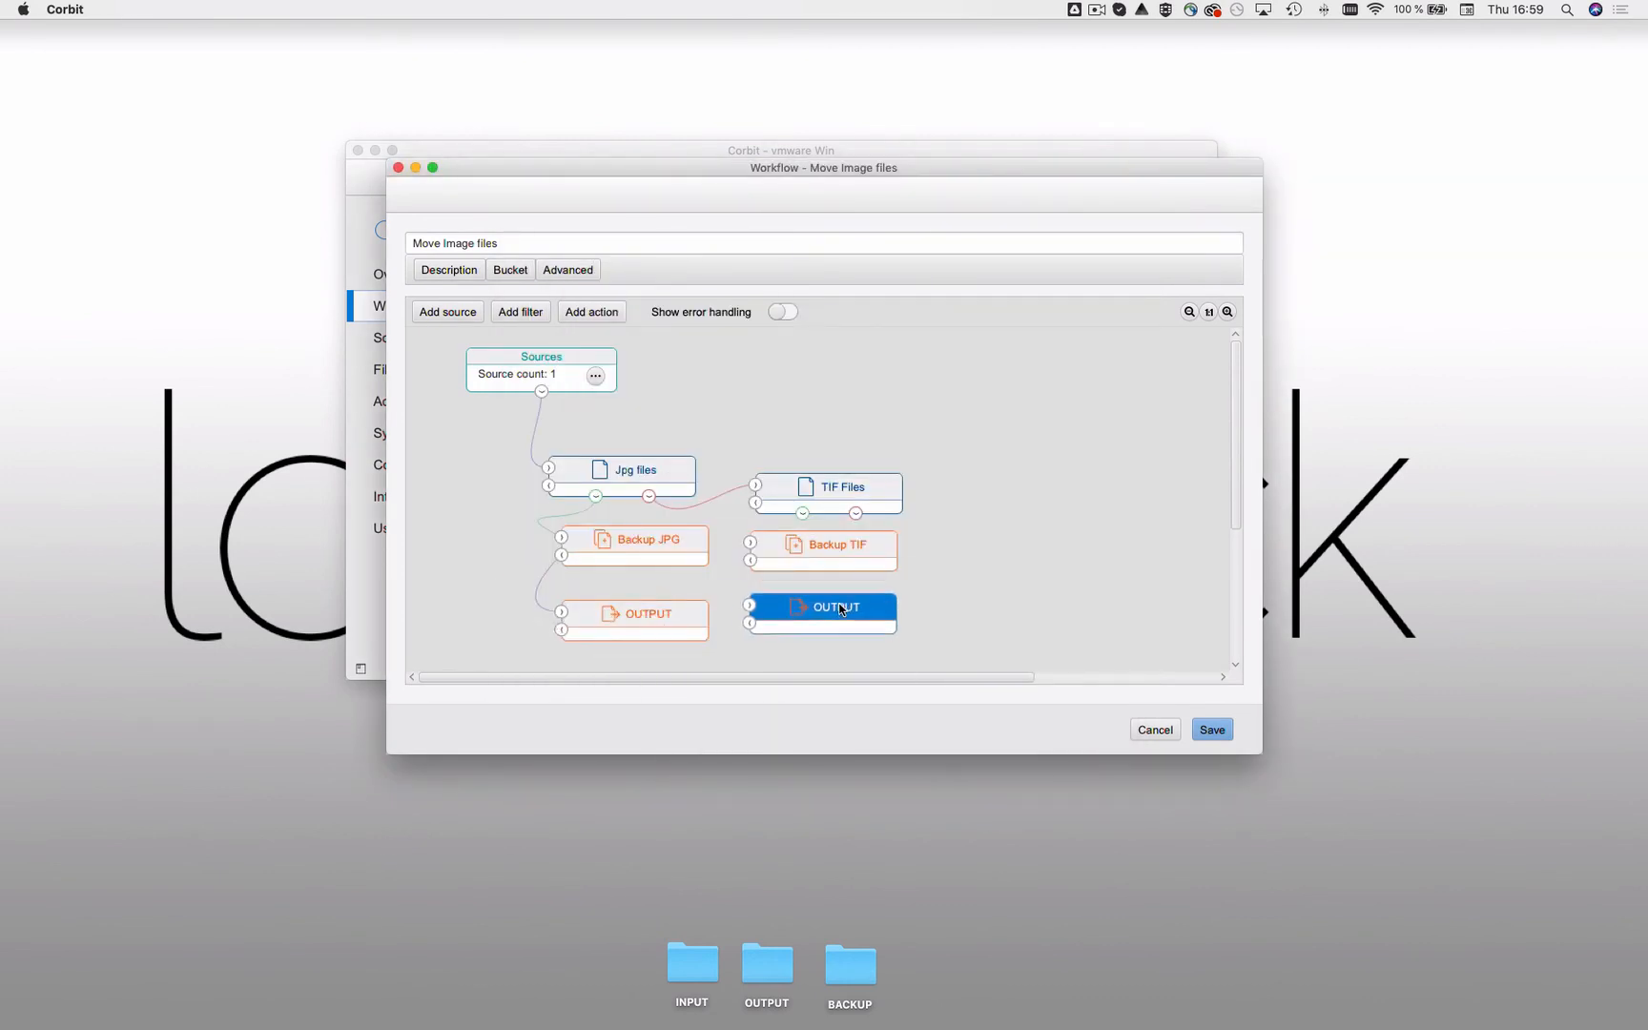
left_click_drag(801, 516, 839, 614)
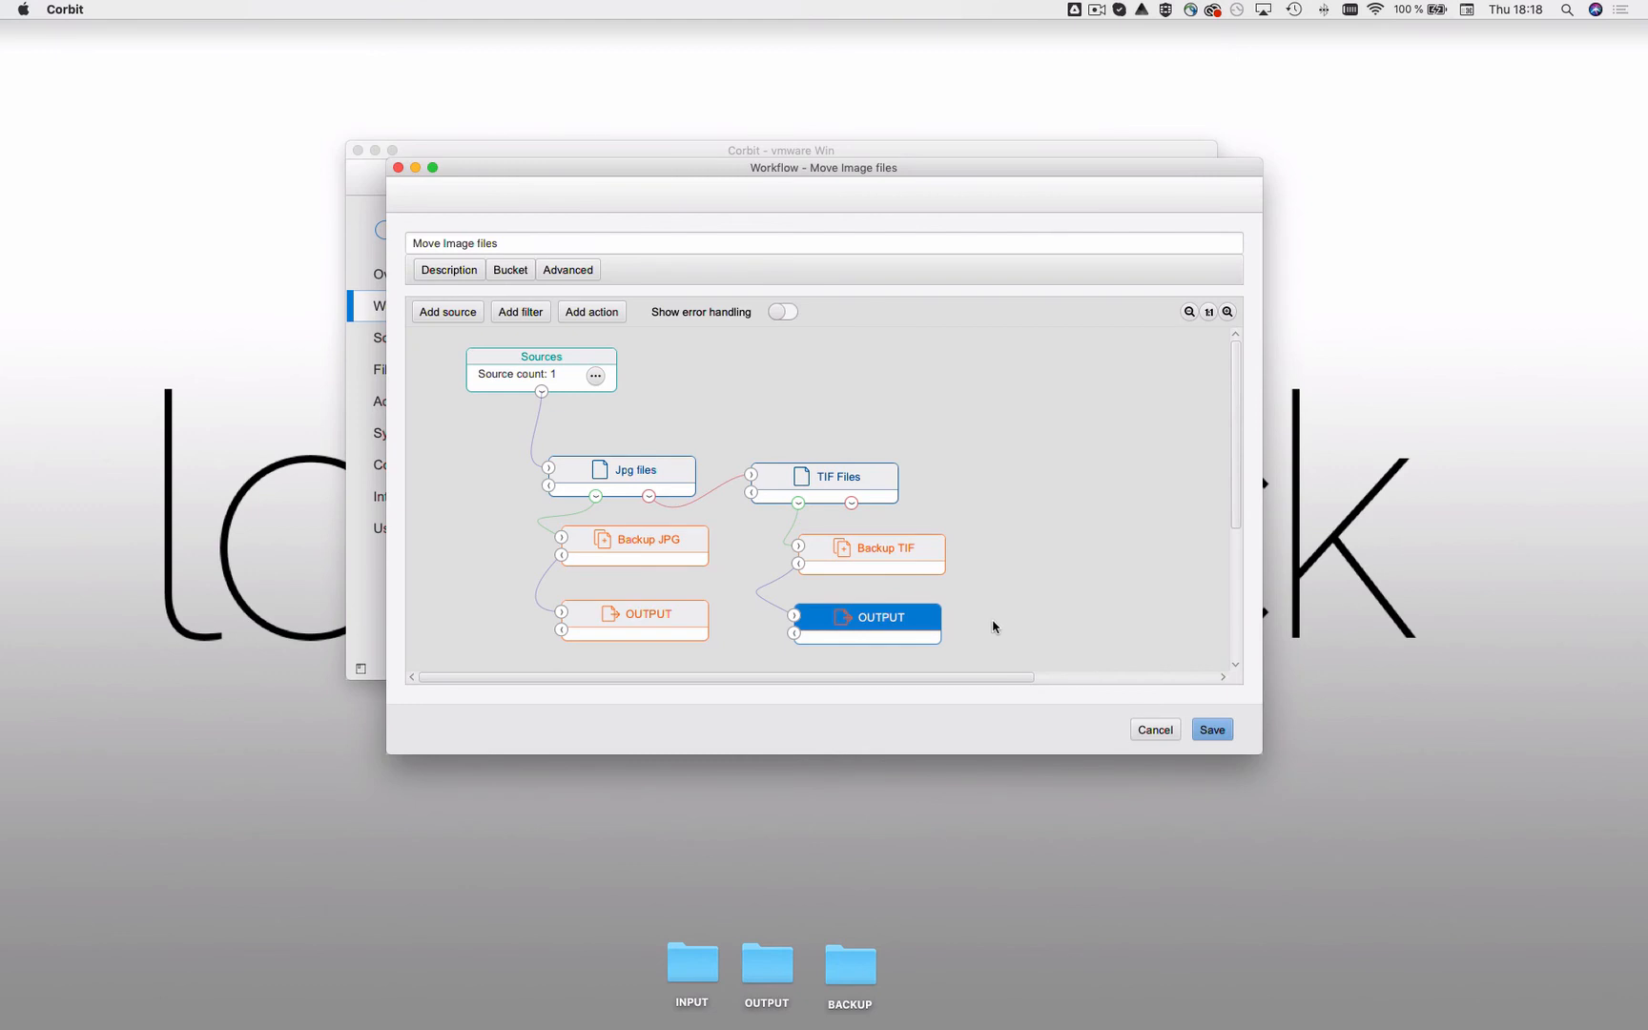
Set the routing folder of the OUTPUT action below Backup JPG to "JPG" and save the action
double_click(674, 628)
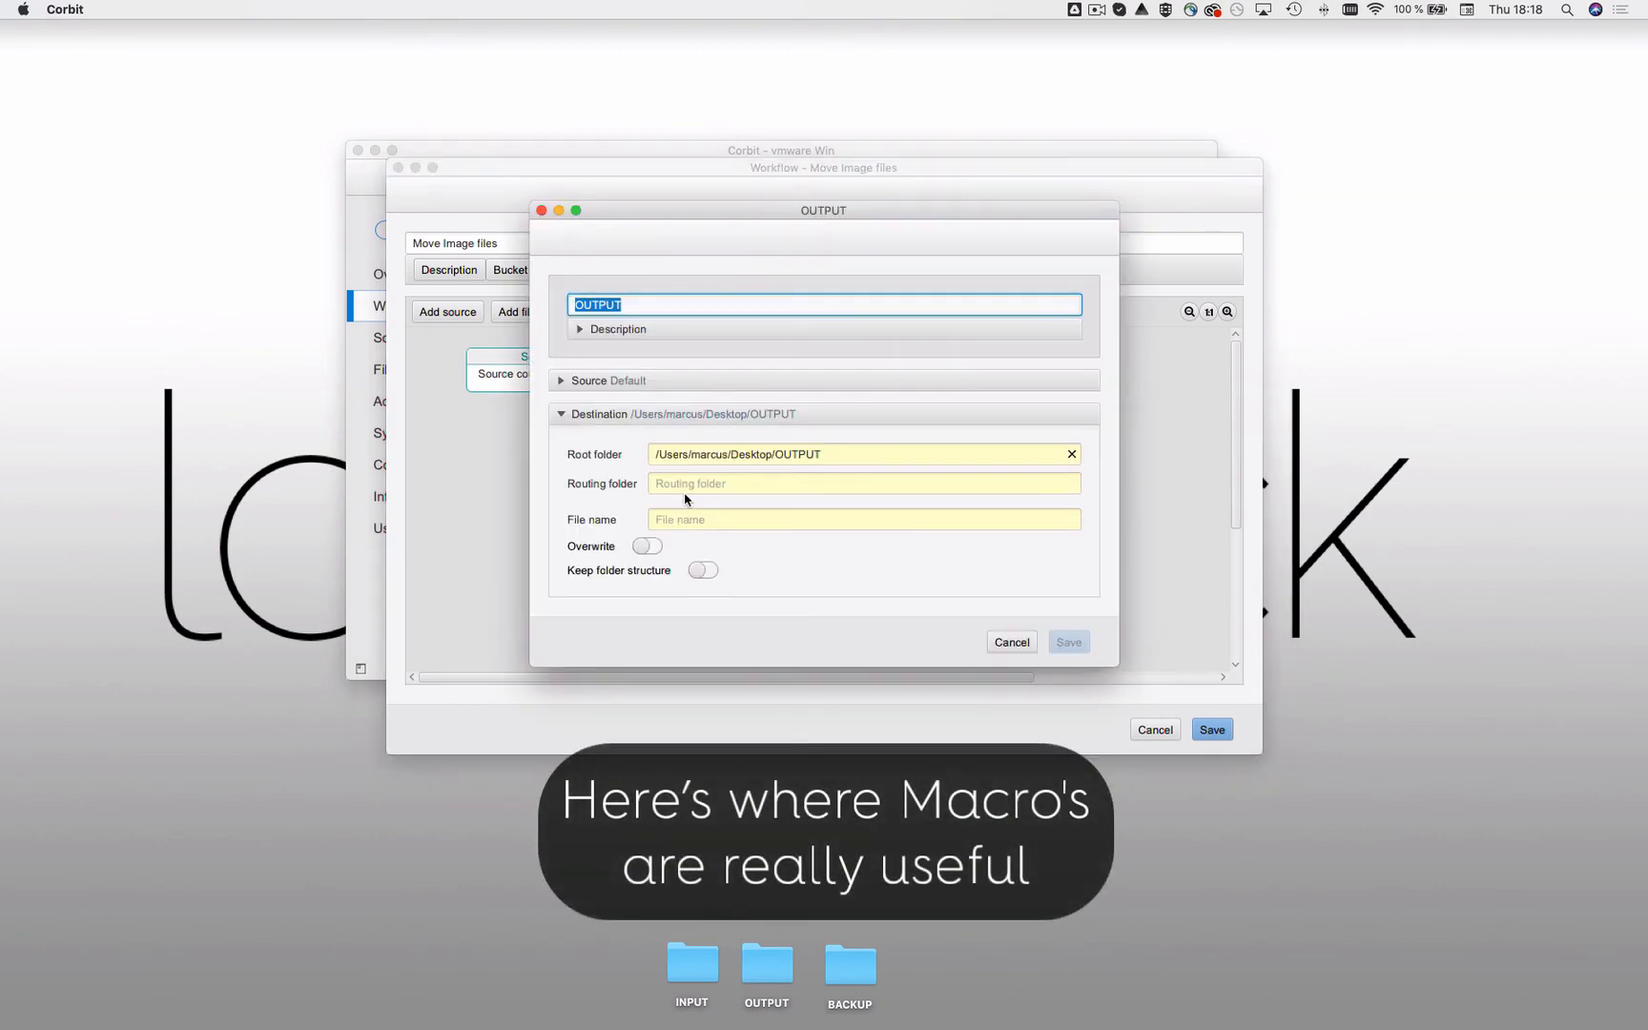
left_click(685, 489)
type("J")
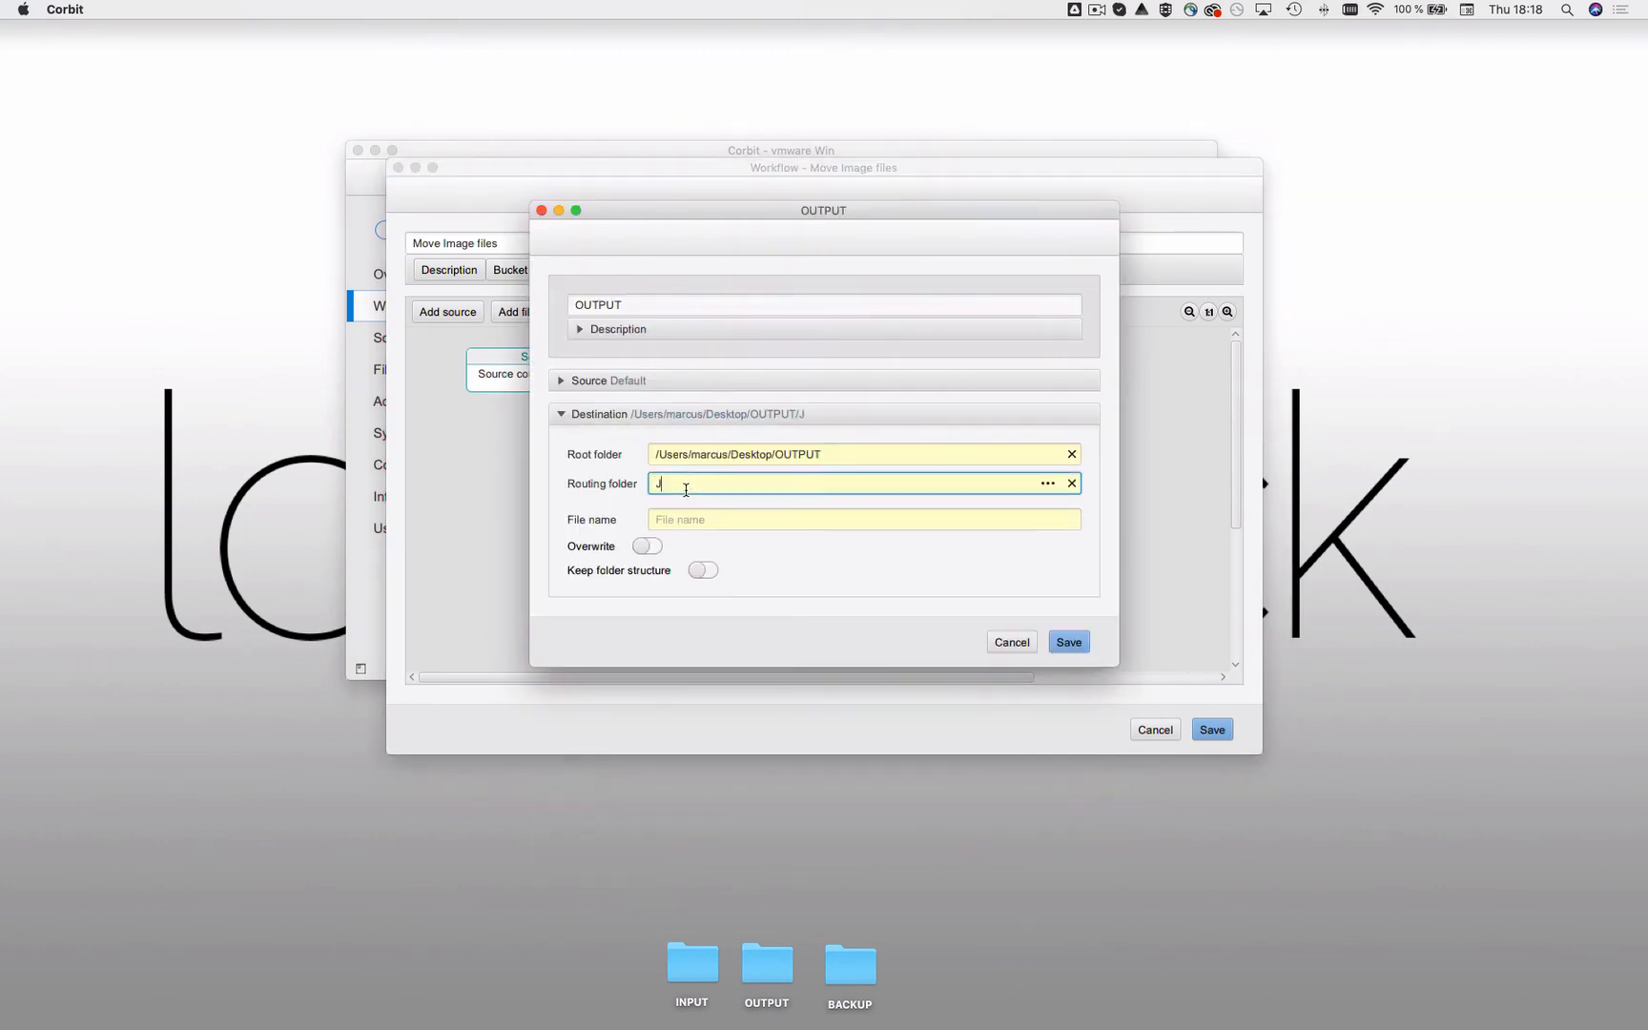
type("PG")
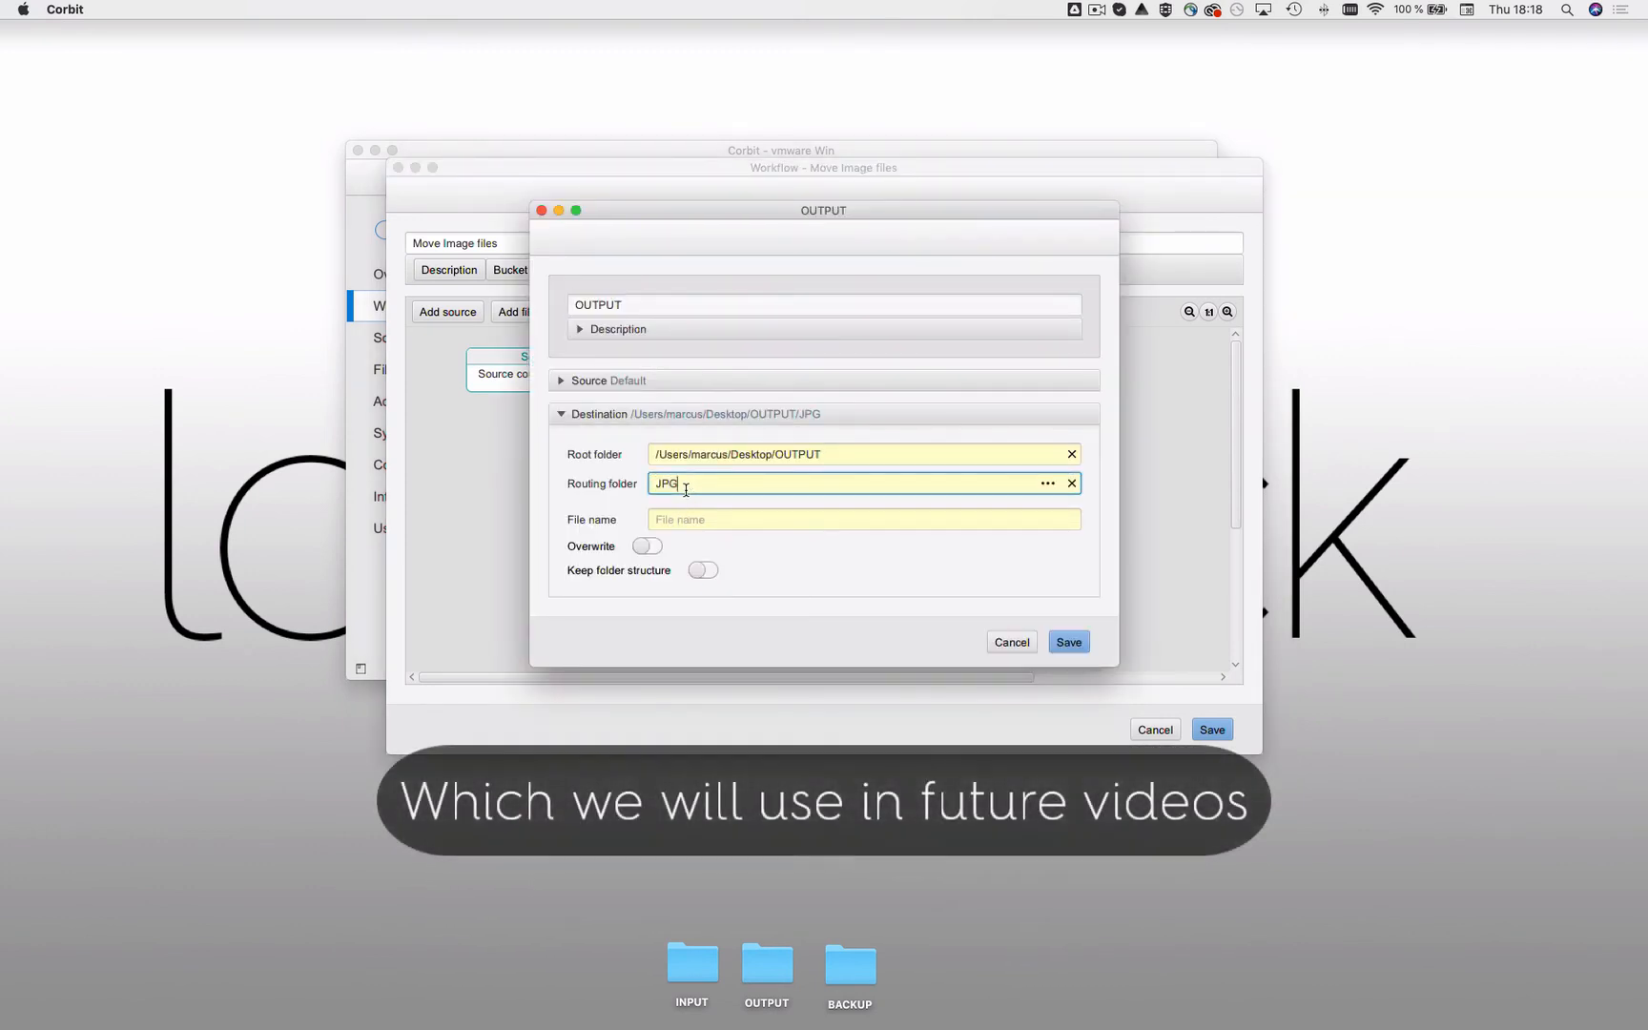
left_click(1071, 645)
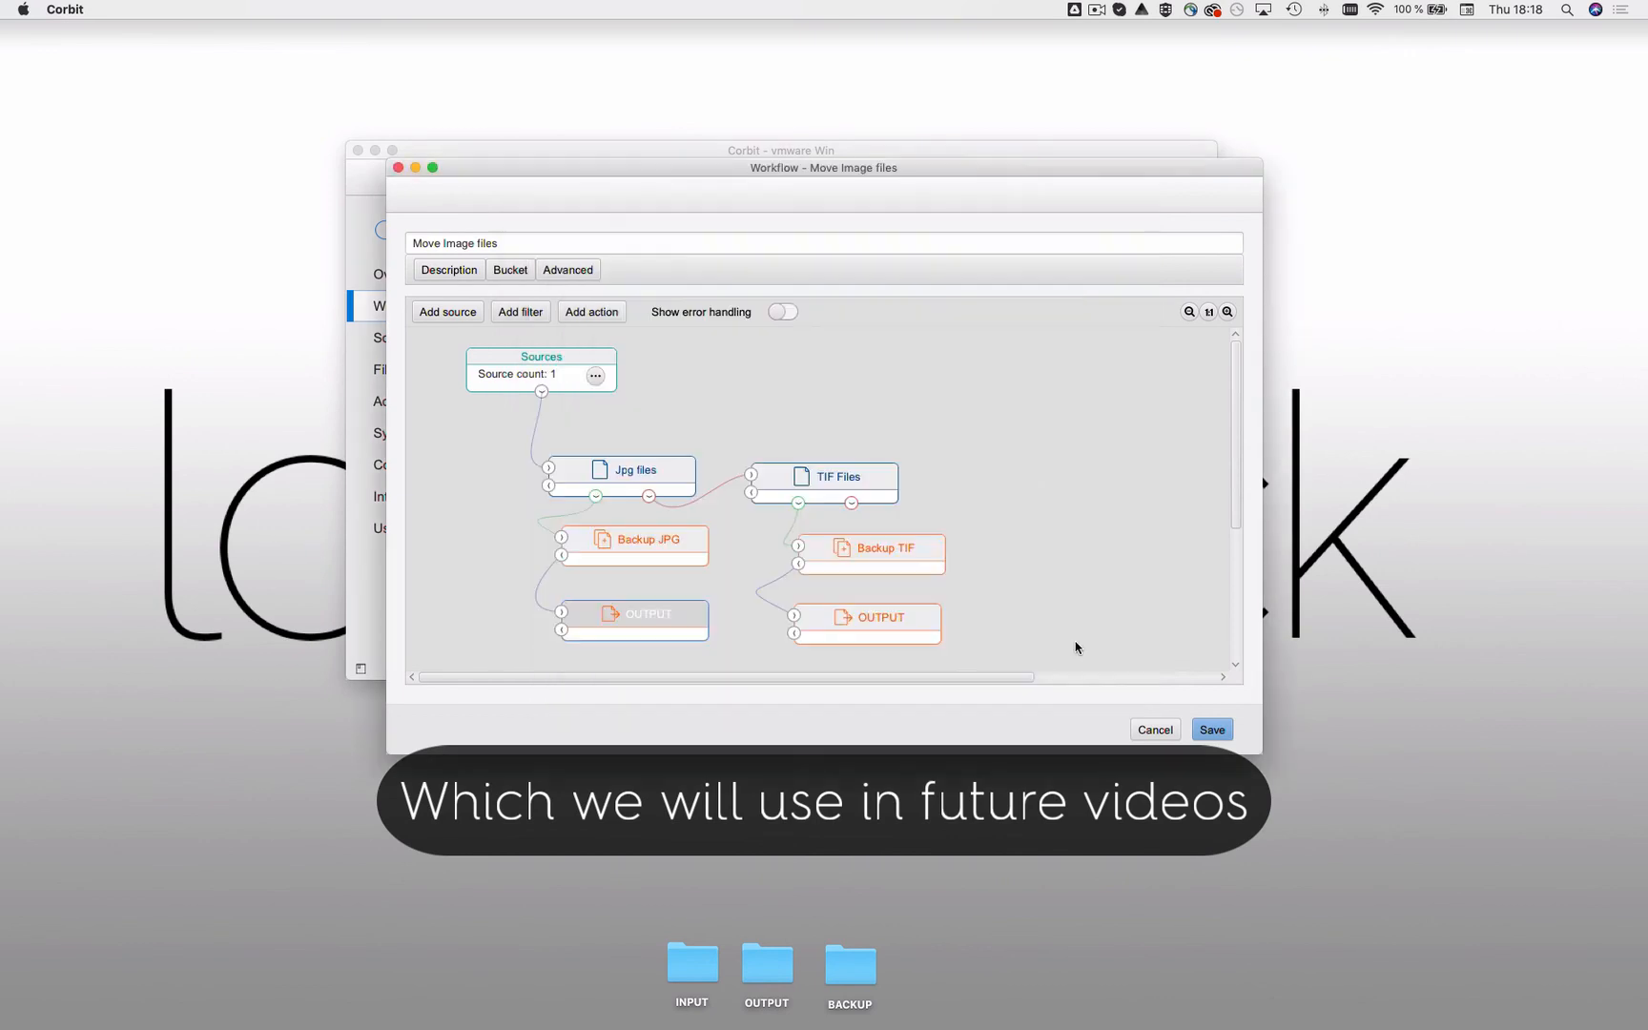
Set the routing folder of the OUTPUT action below Backup TIF to "TIF" and save the action
double_click(902, 626)
left_click(708, 478)
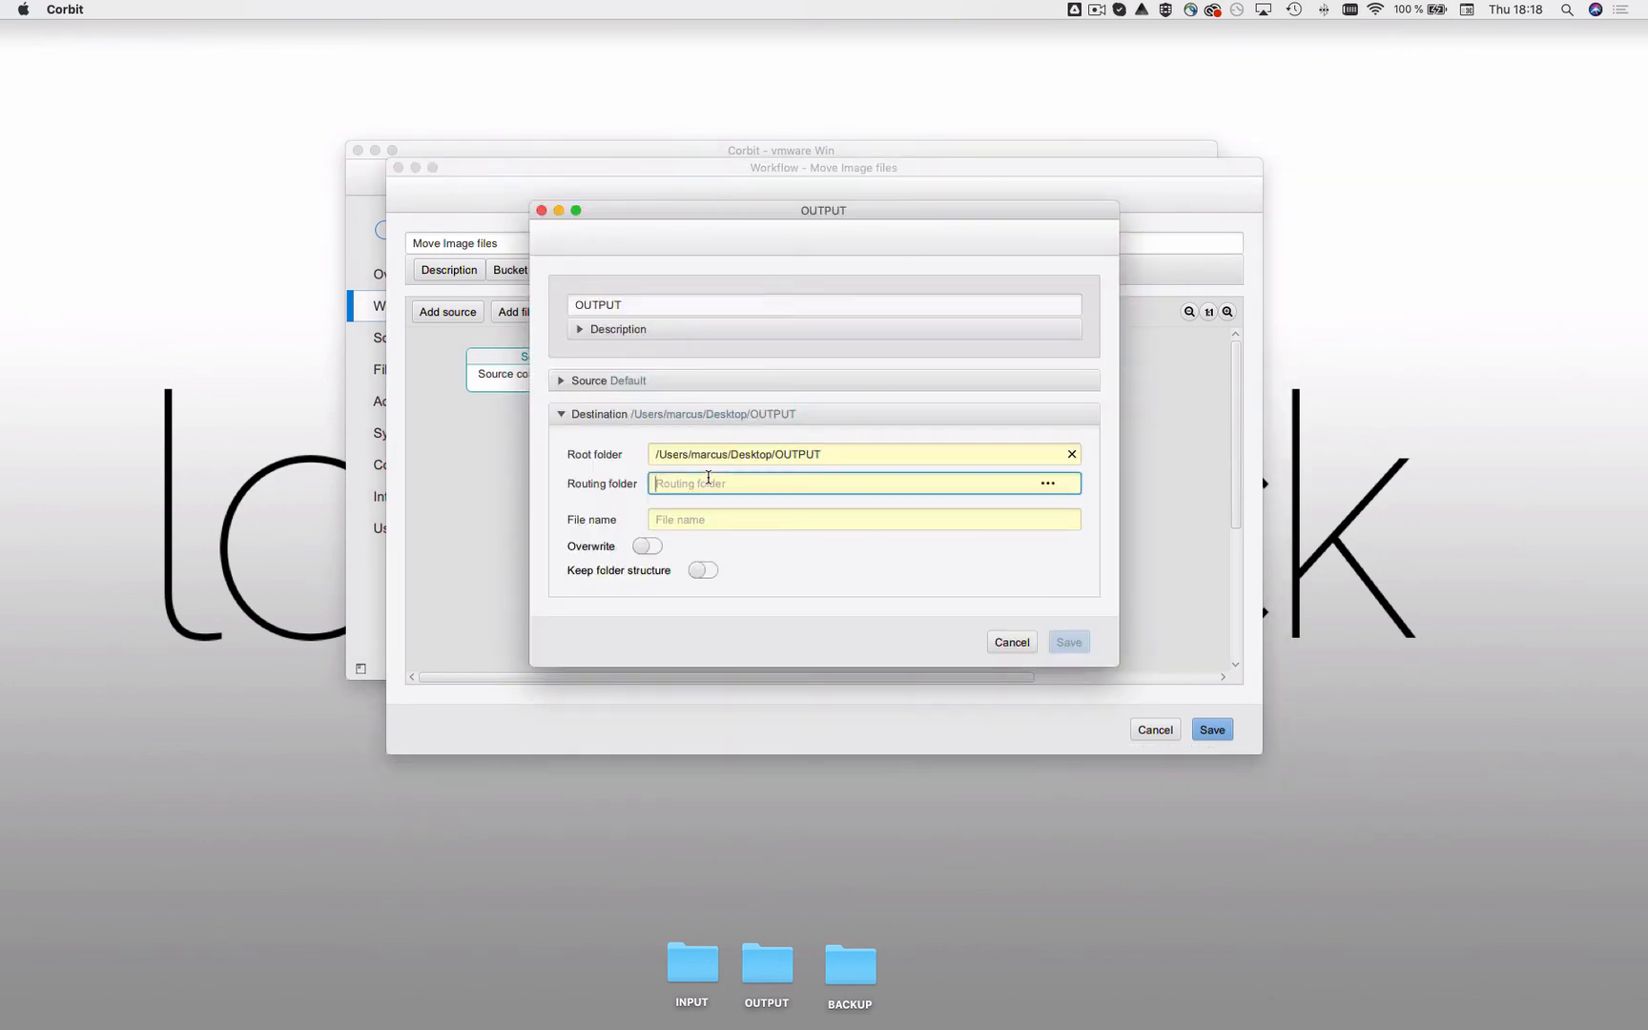
type("TIF")
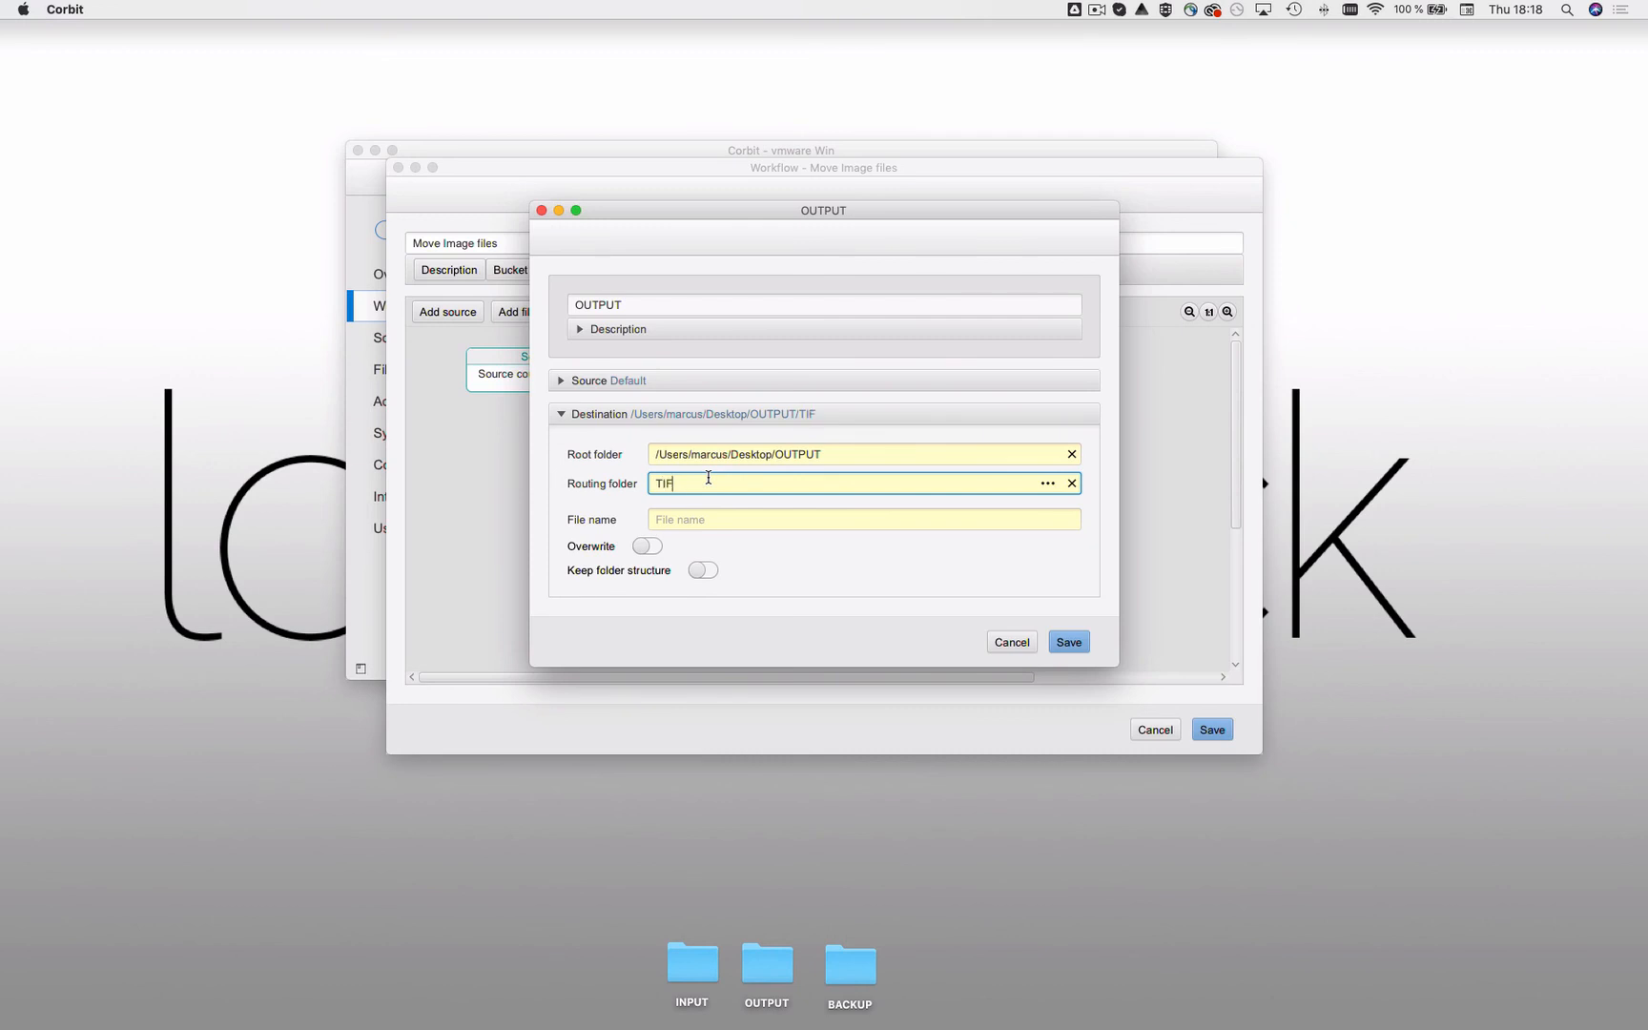
left_click(1069, 642)
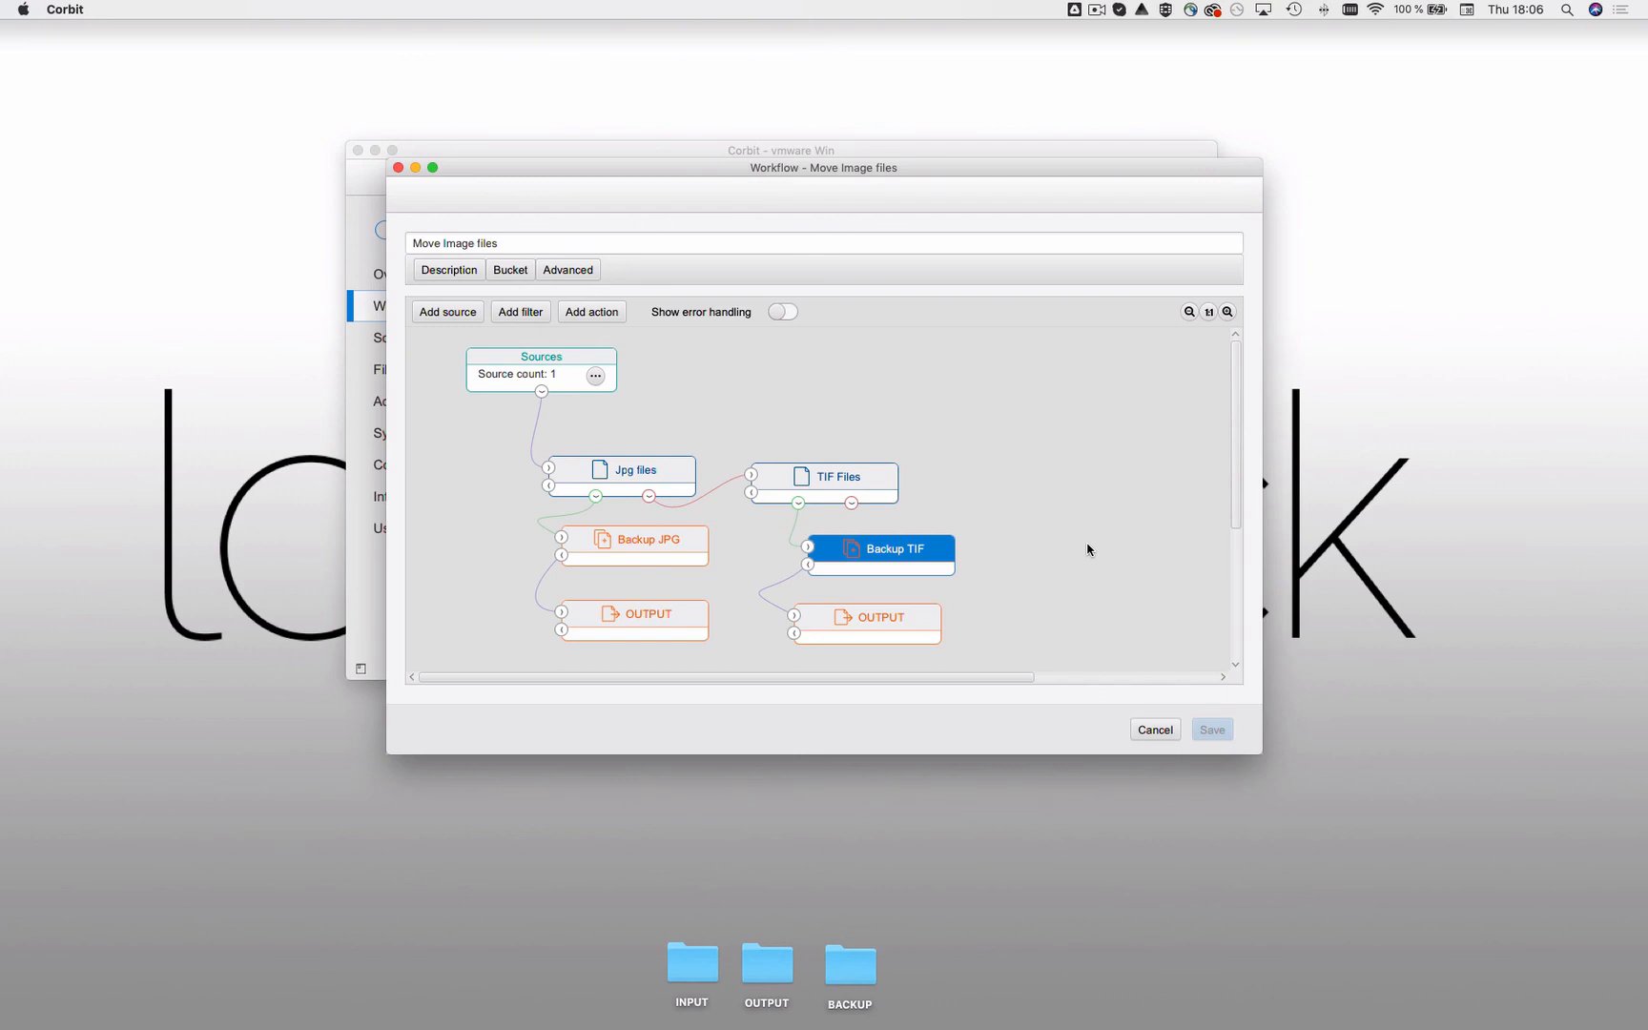
Create a new Delete action in the workflow, keeping its default name and default source
left_click(591, 311)
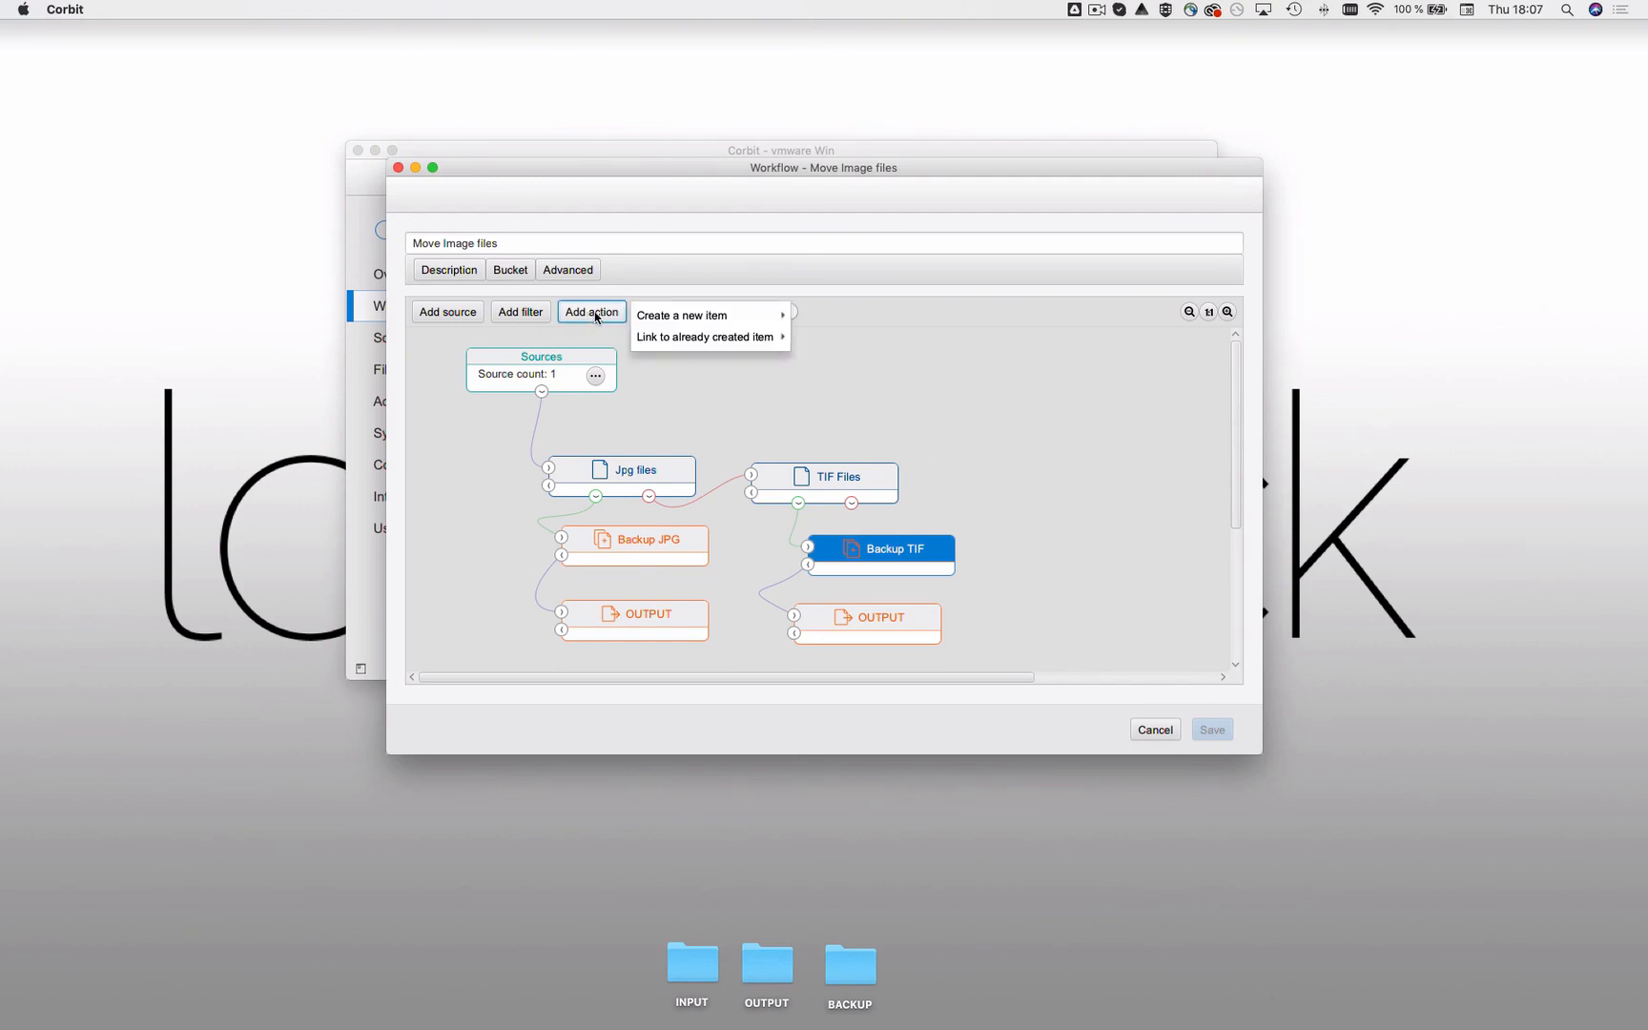
mouse_move(714, 320)
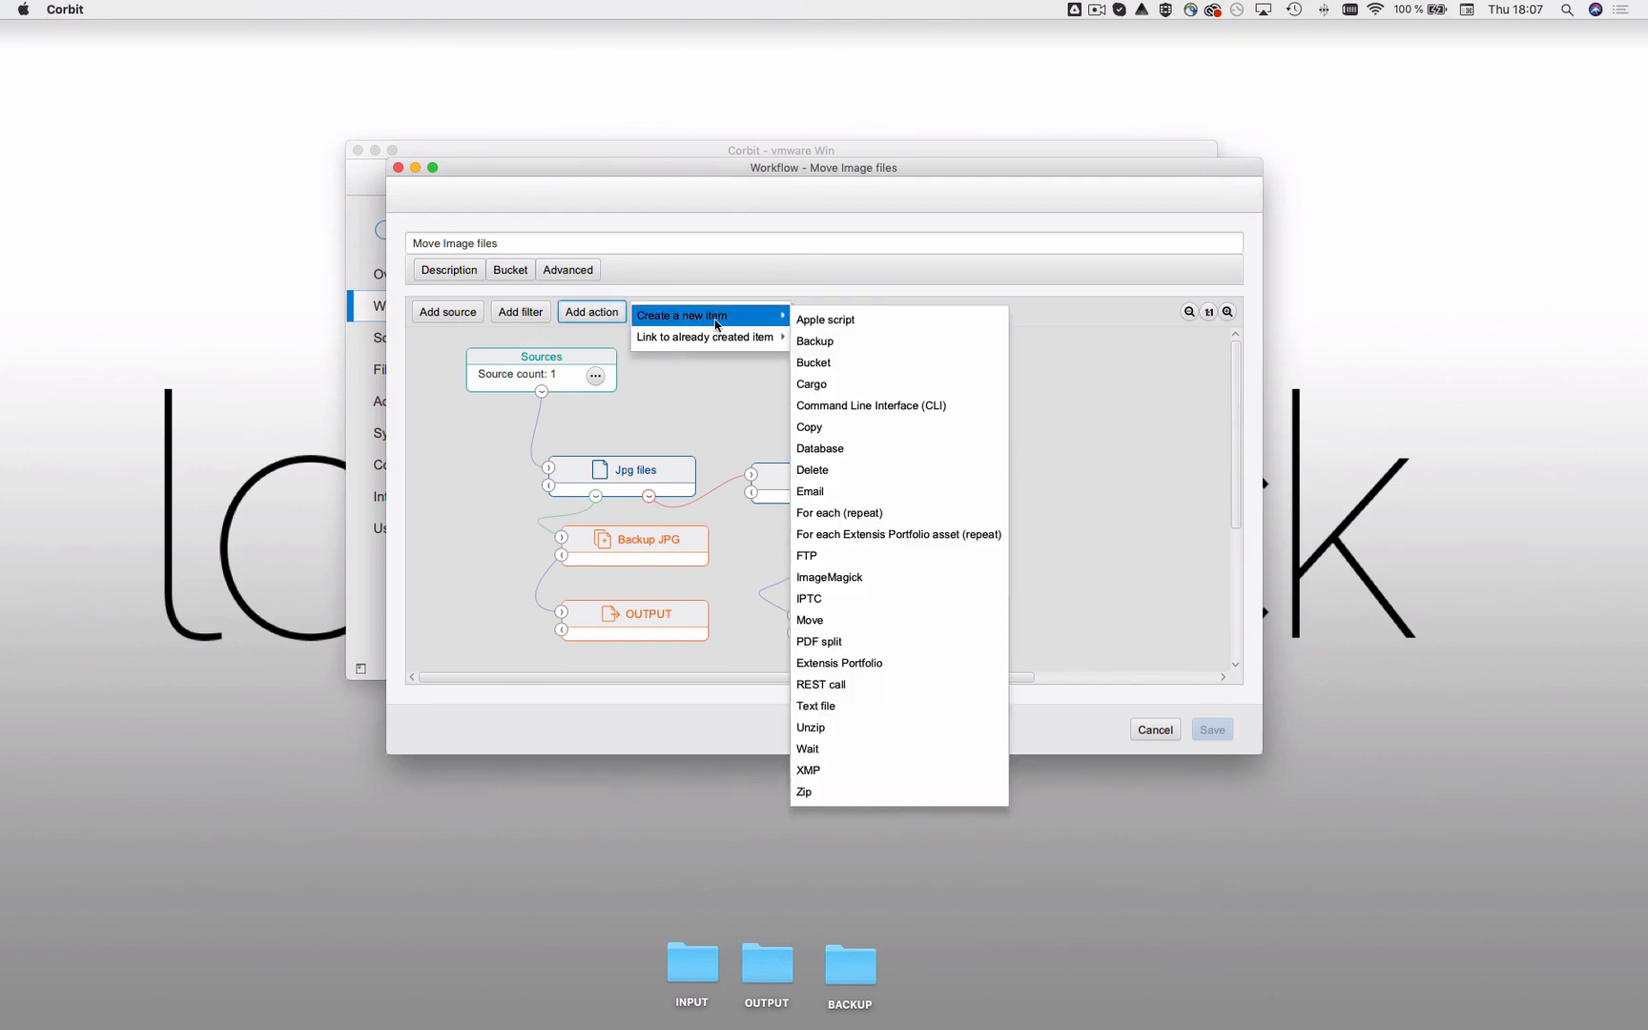
left_click(826, 470)
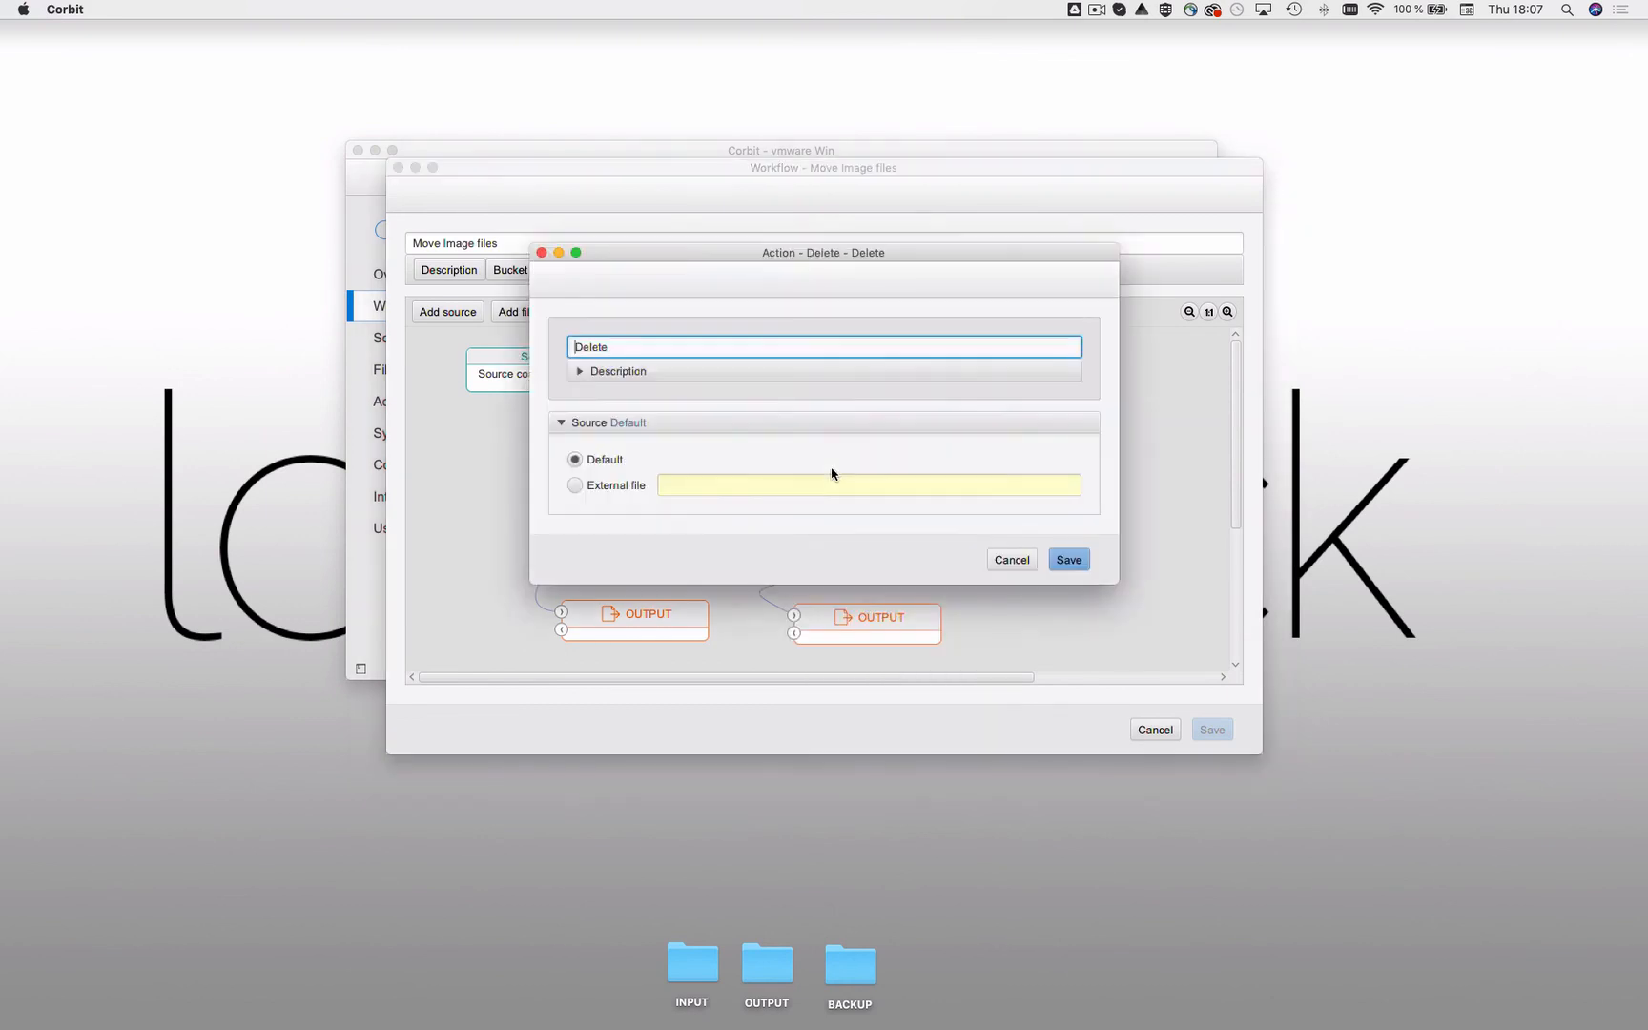
left_click(1069, 561)
Place the Delete action beside TIF Files, connect that filter's red output to it, and save the workflow
left_click_drag(495, 665, 1014, 476)
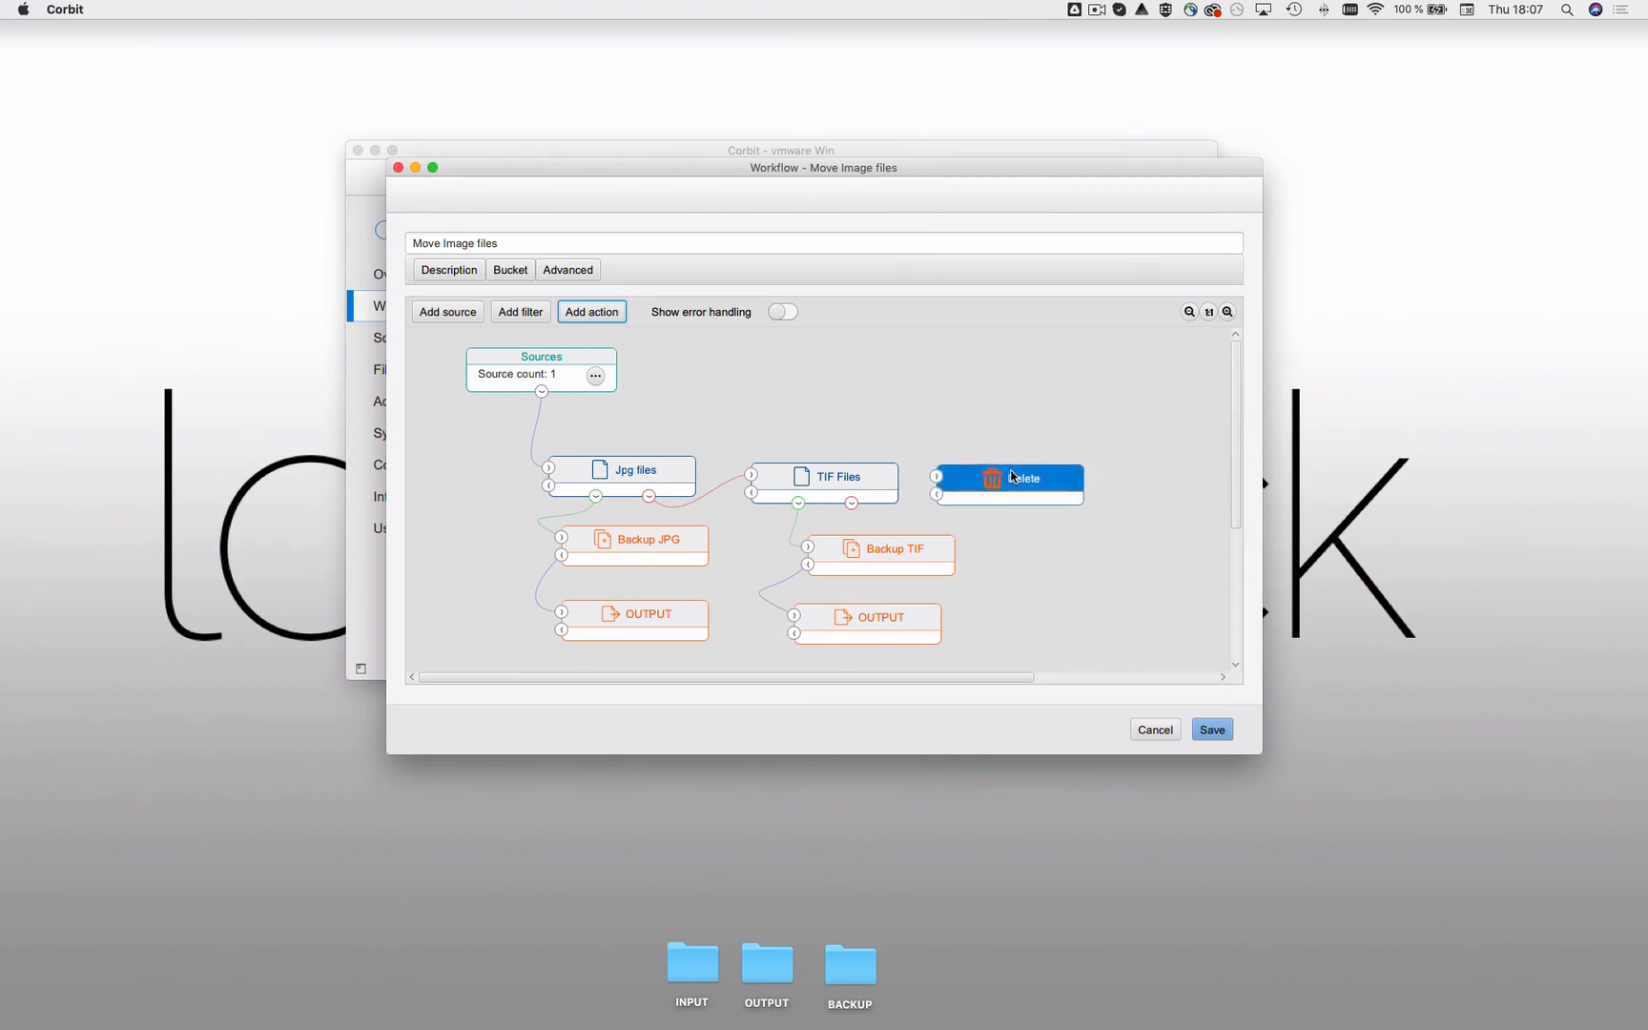
left_click_drag(852, 503, 1032, 506)
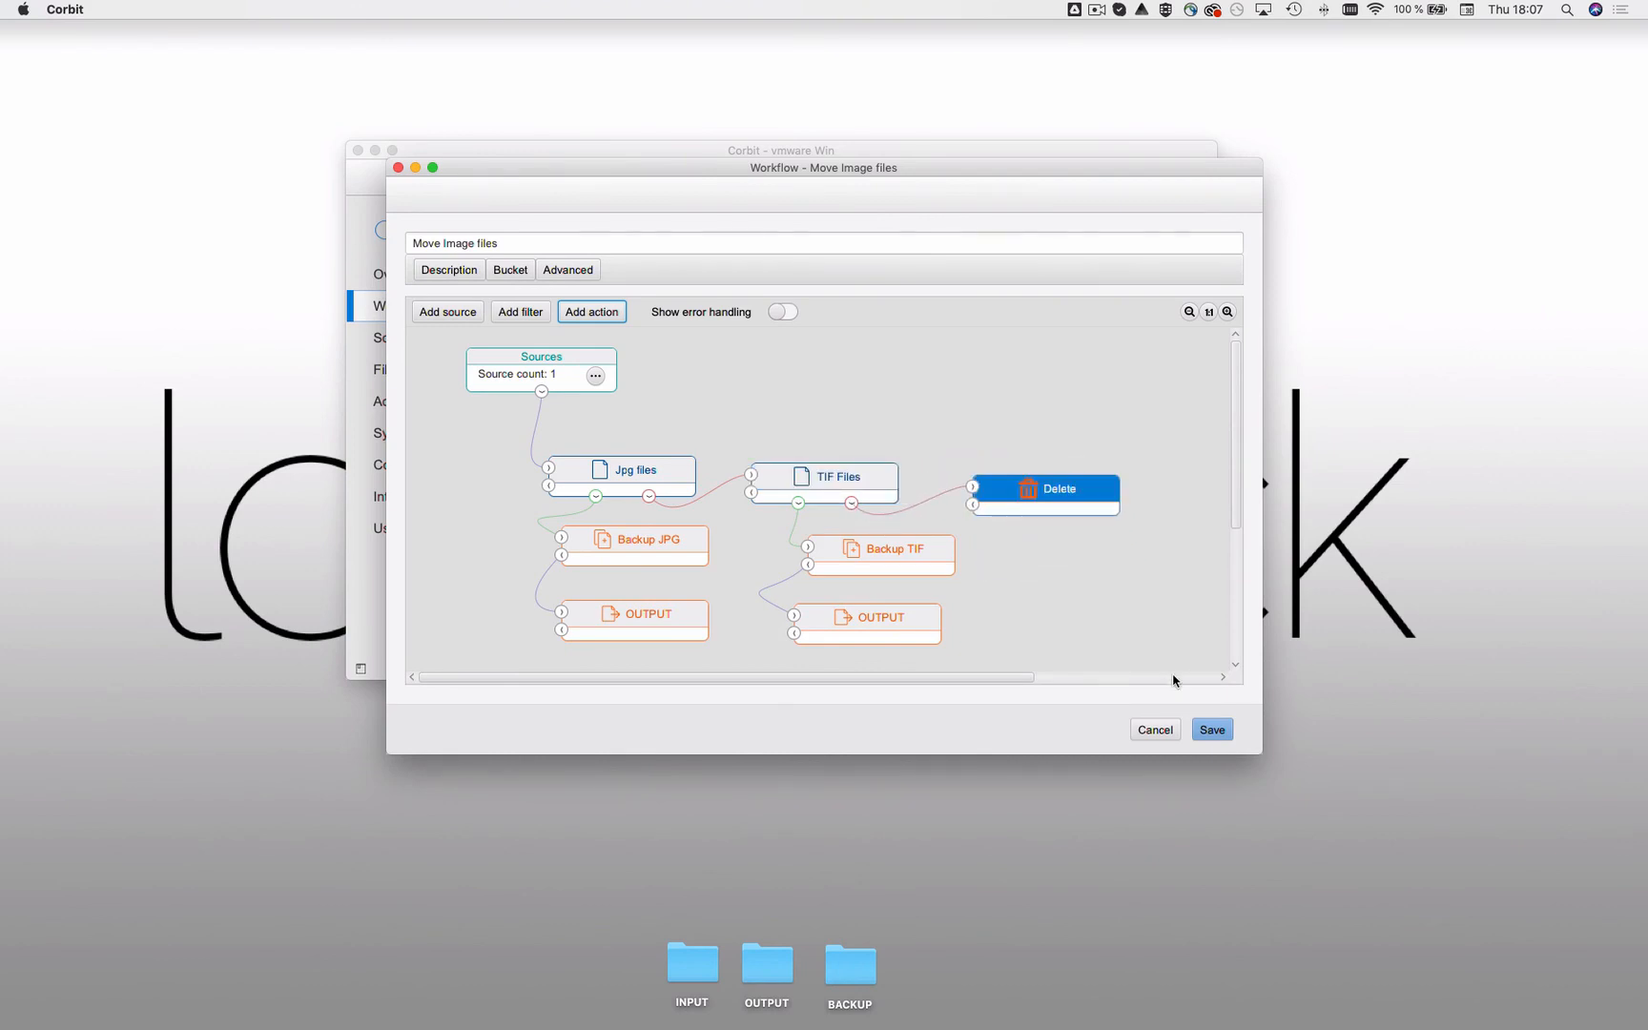
left_click(1213, 731)
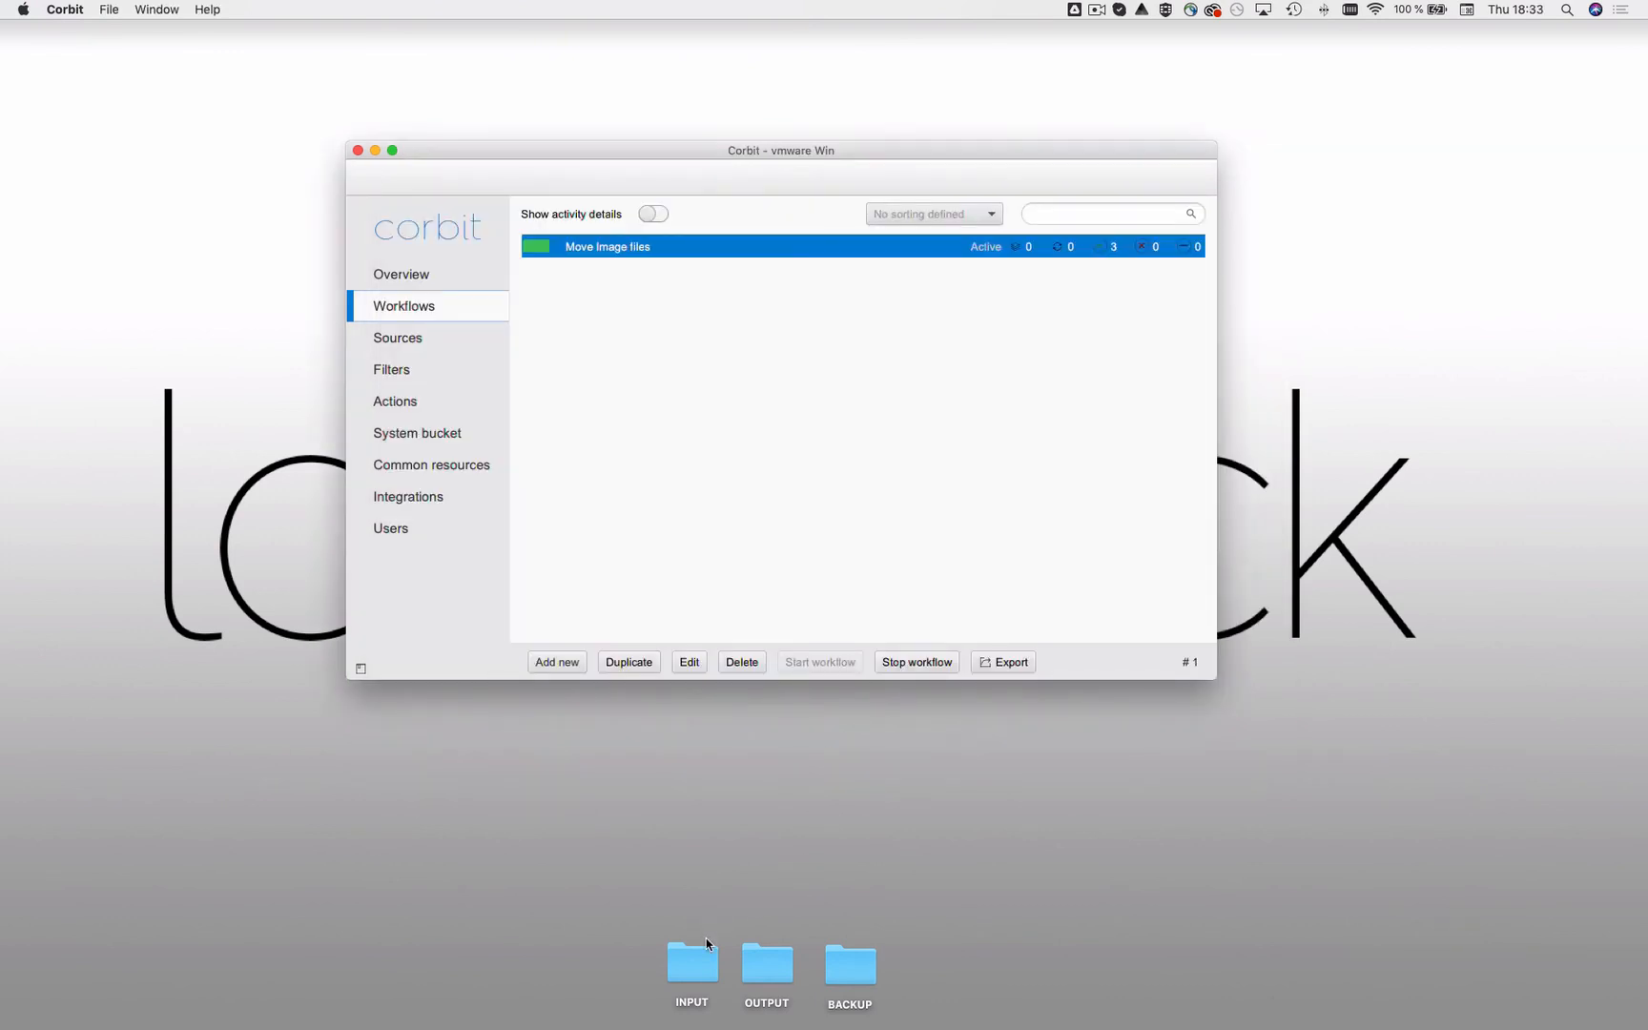
Switch to Finder and open the INPUT, OUTPUT and BACKUP desktop folders in separate windows
double_click(704, 949)
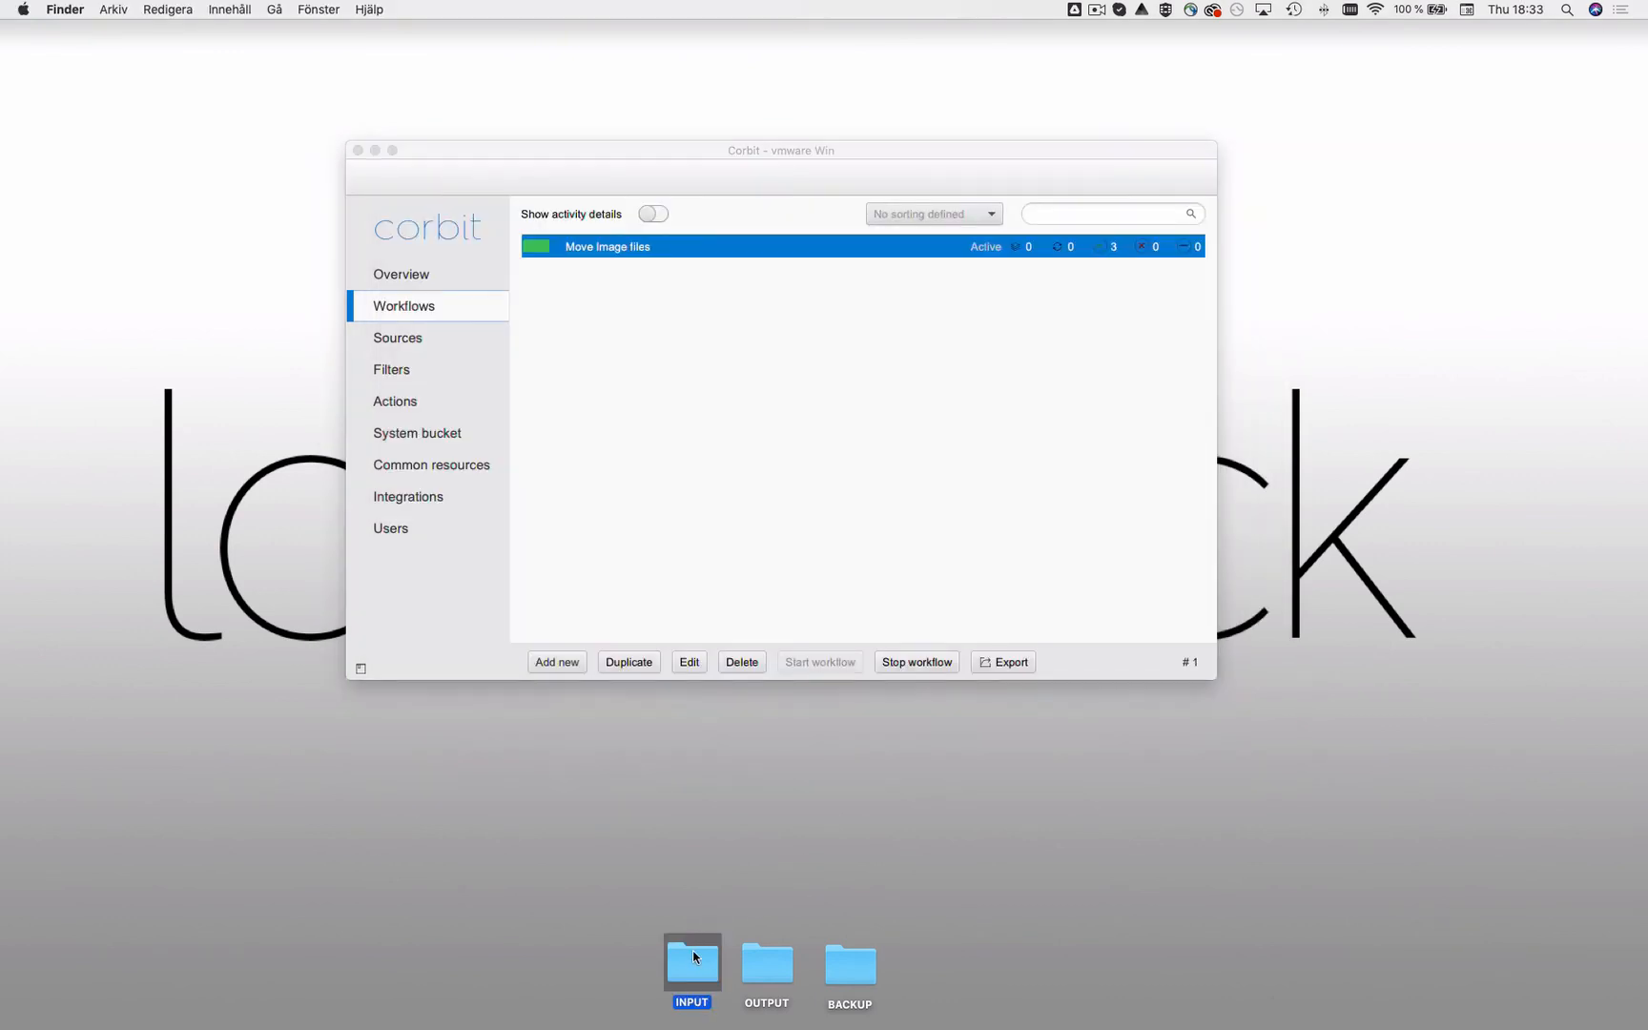
double_click(767, 961)
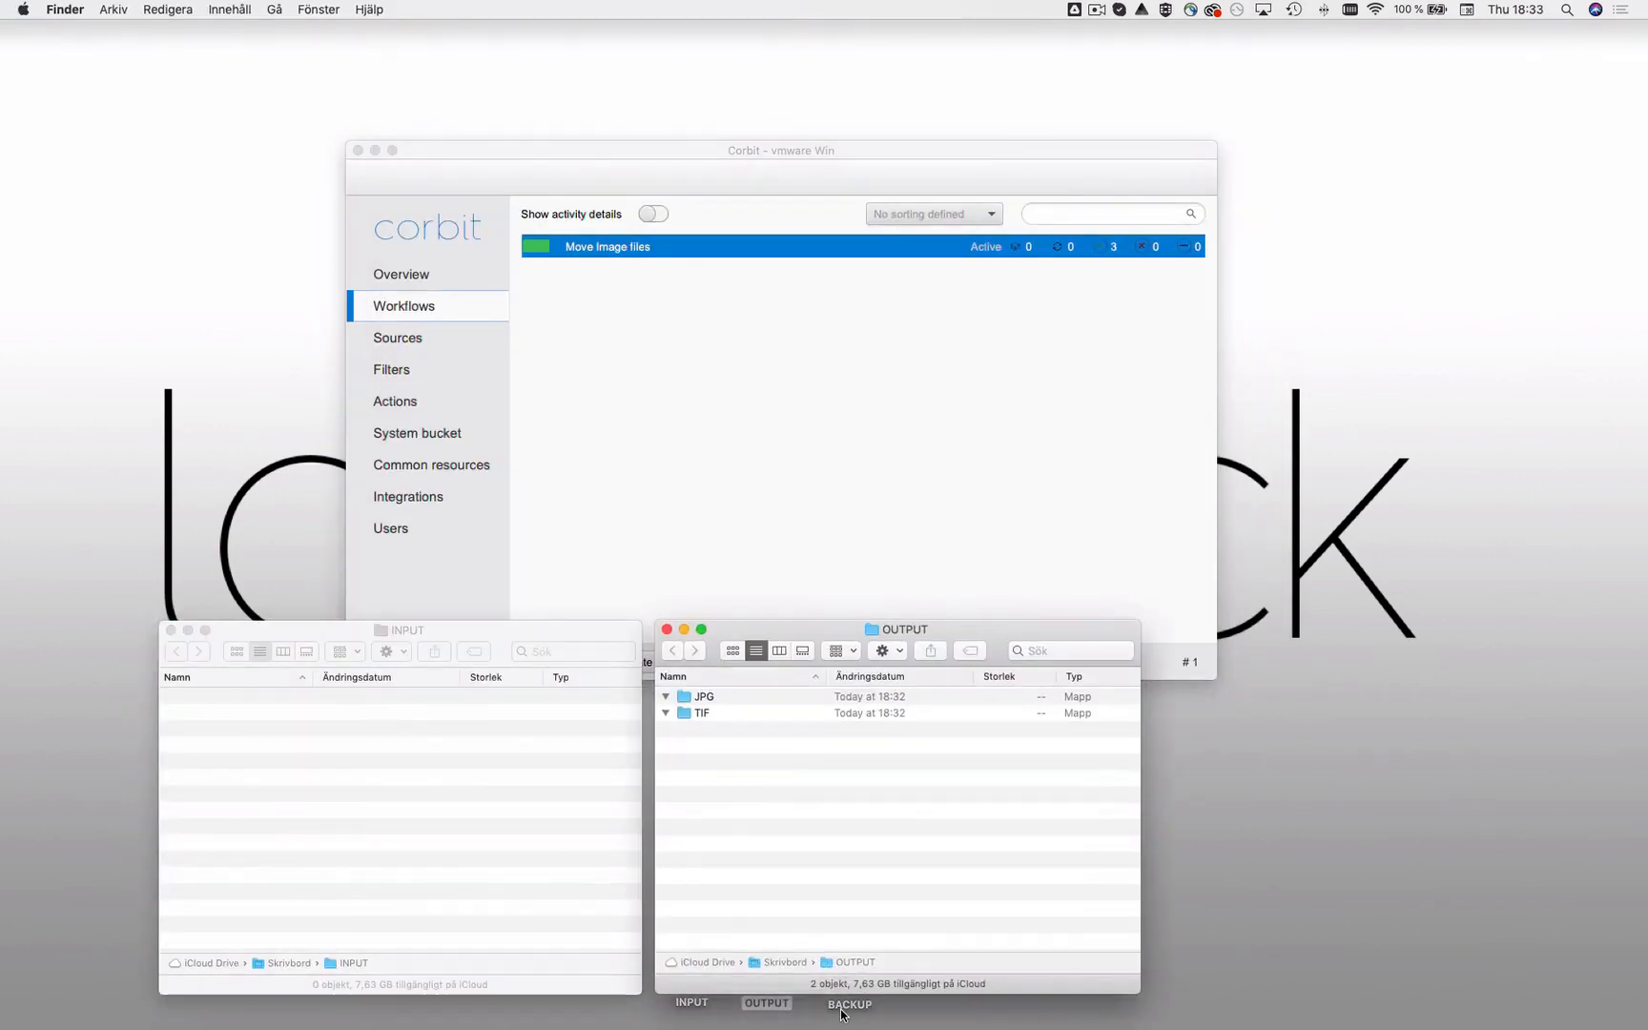
double_click(844, 1006)
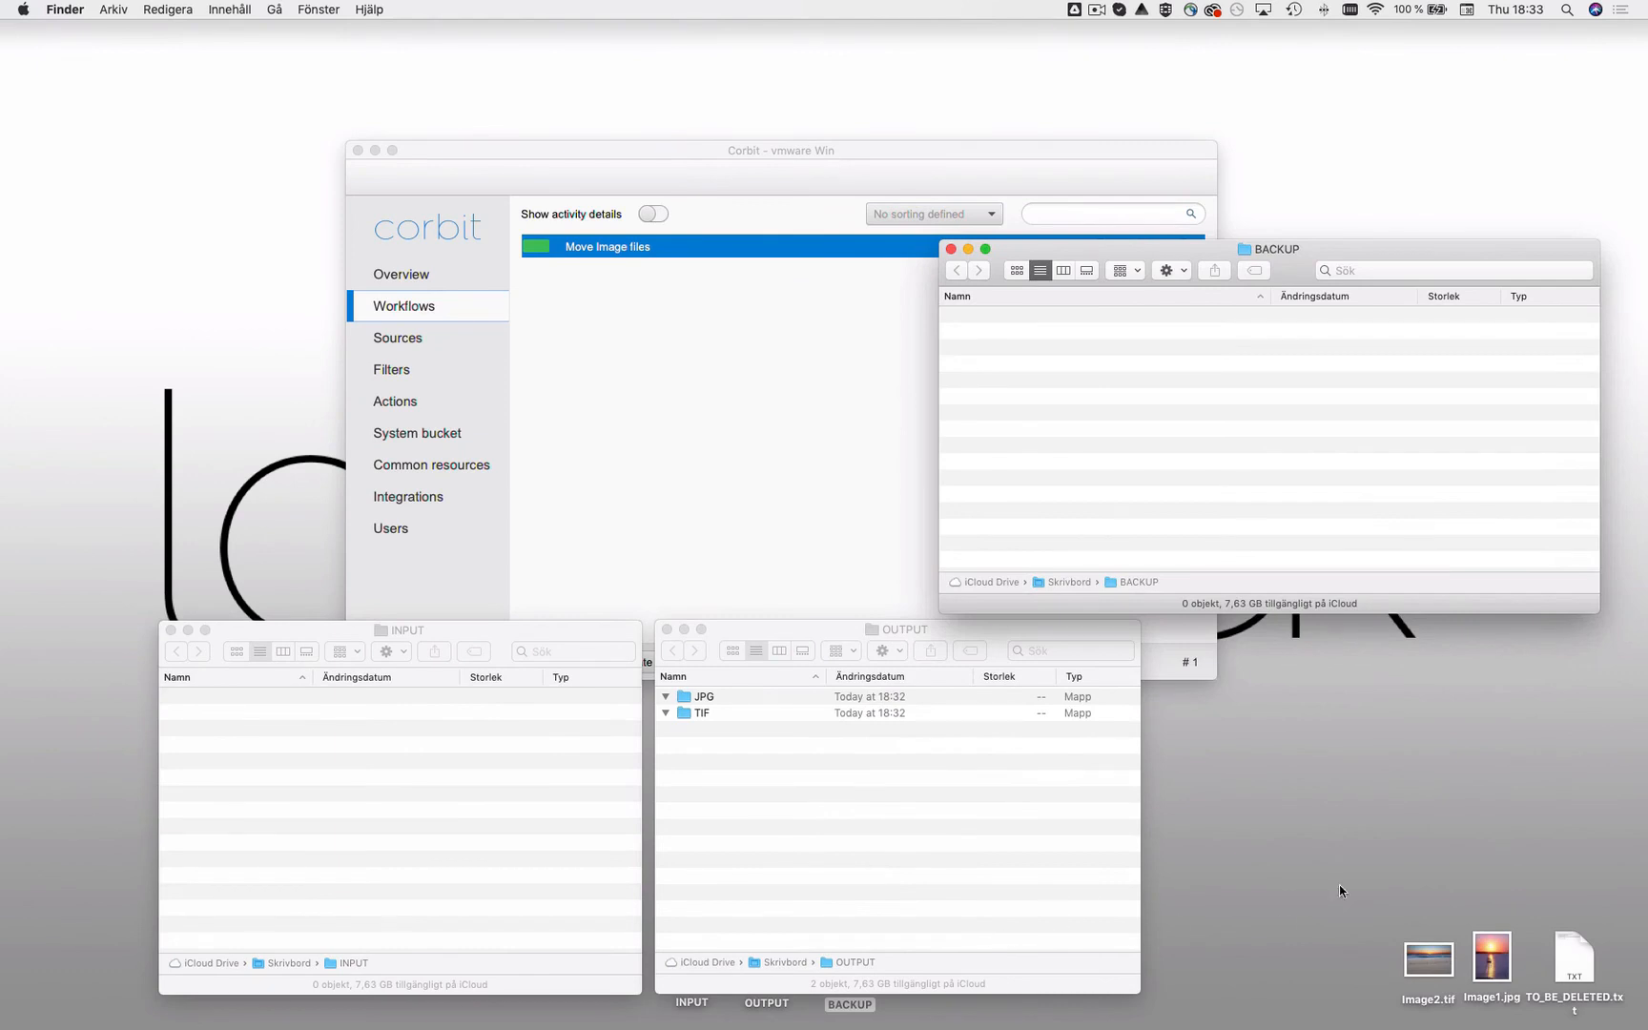
Copy Image2.tif, Image1.jpg and TO_BE_DELETED.txt from the desktop into the INPUT folder, and transfer TO_BE_DELETED.txt there once more by itself
left_click_drag(1340, 892, 1621, 1019)
left_click_drag(1421, 952, 415, 842)
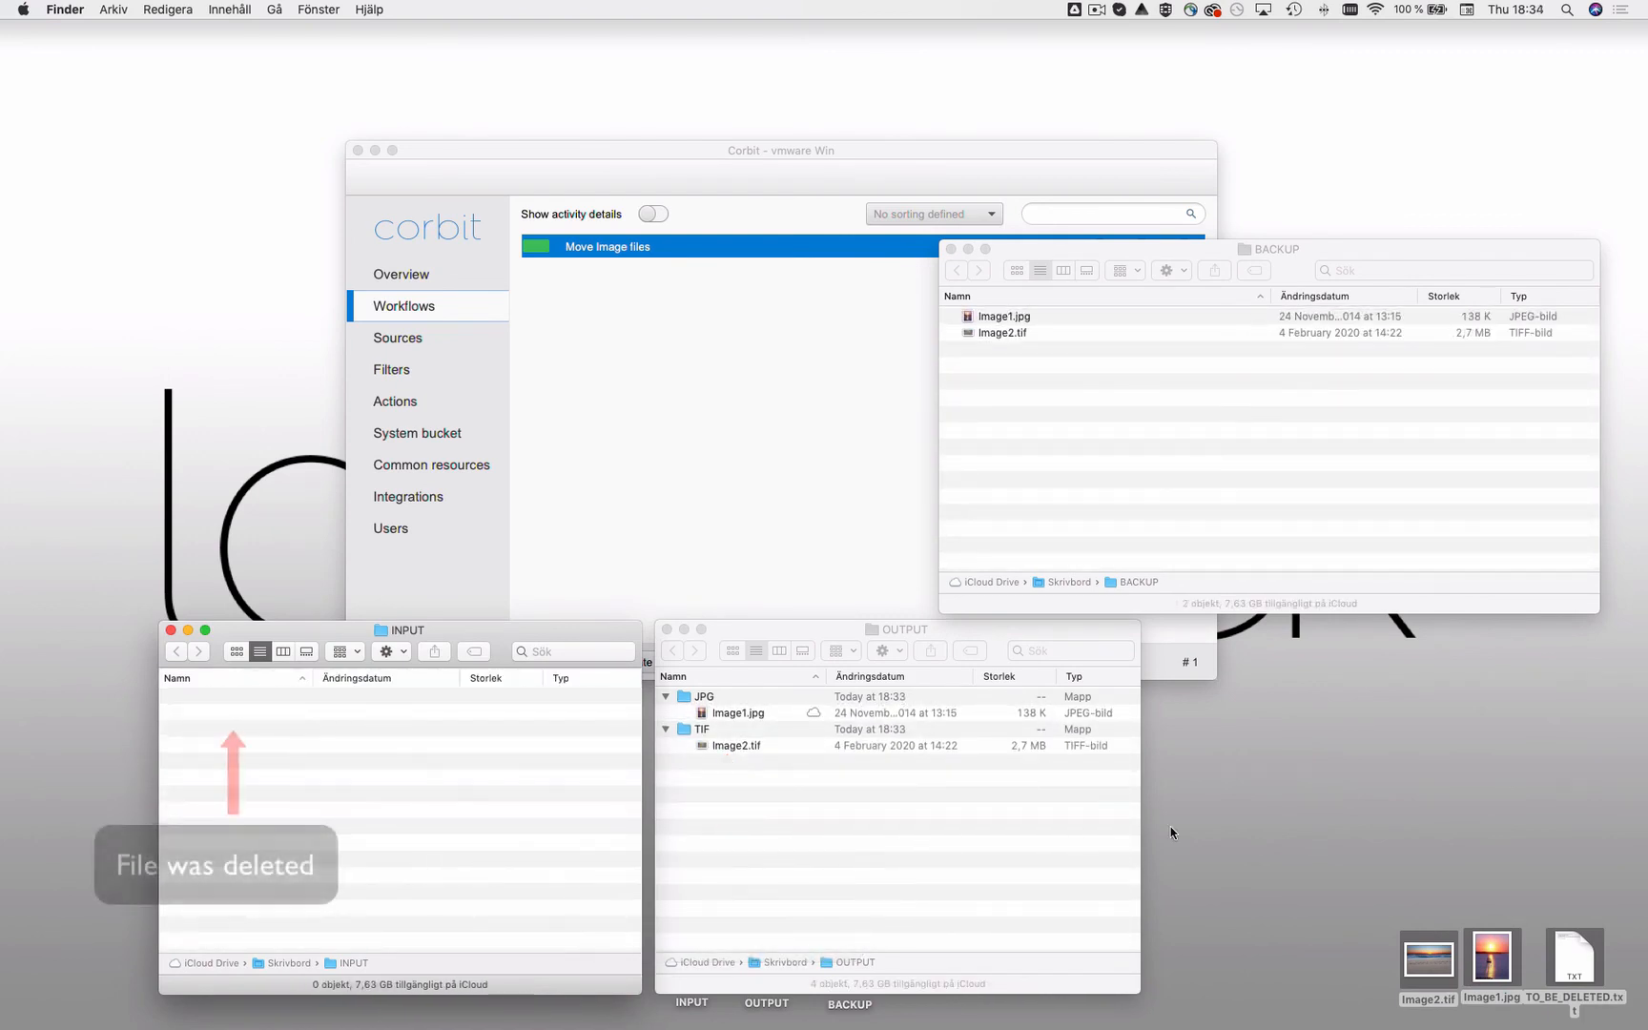
left_click(1490, 839)
left_click_drag(1572, 954, 511, 824)
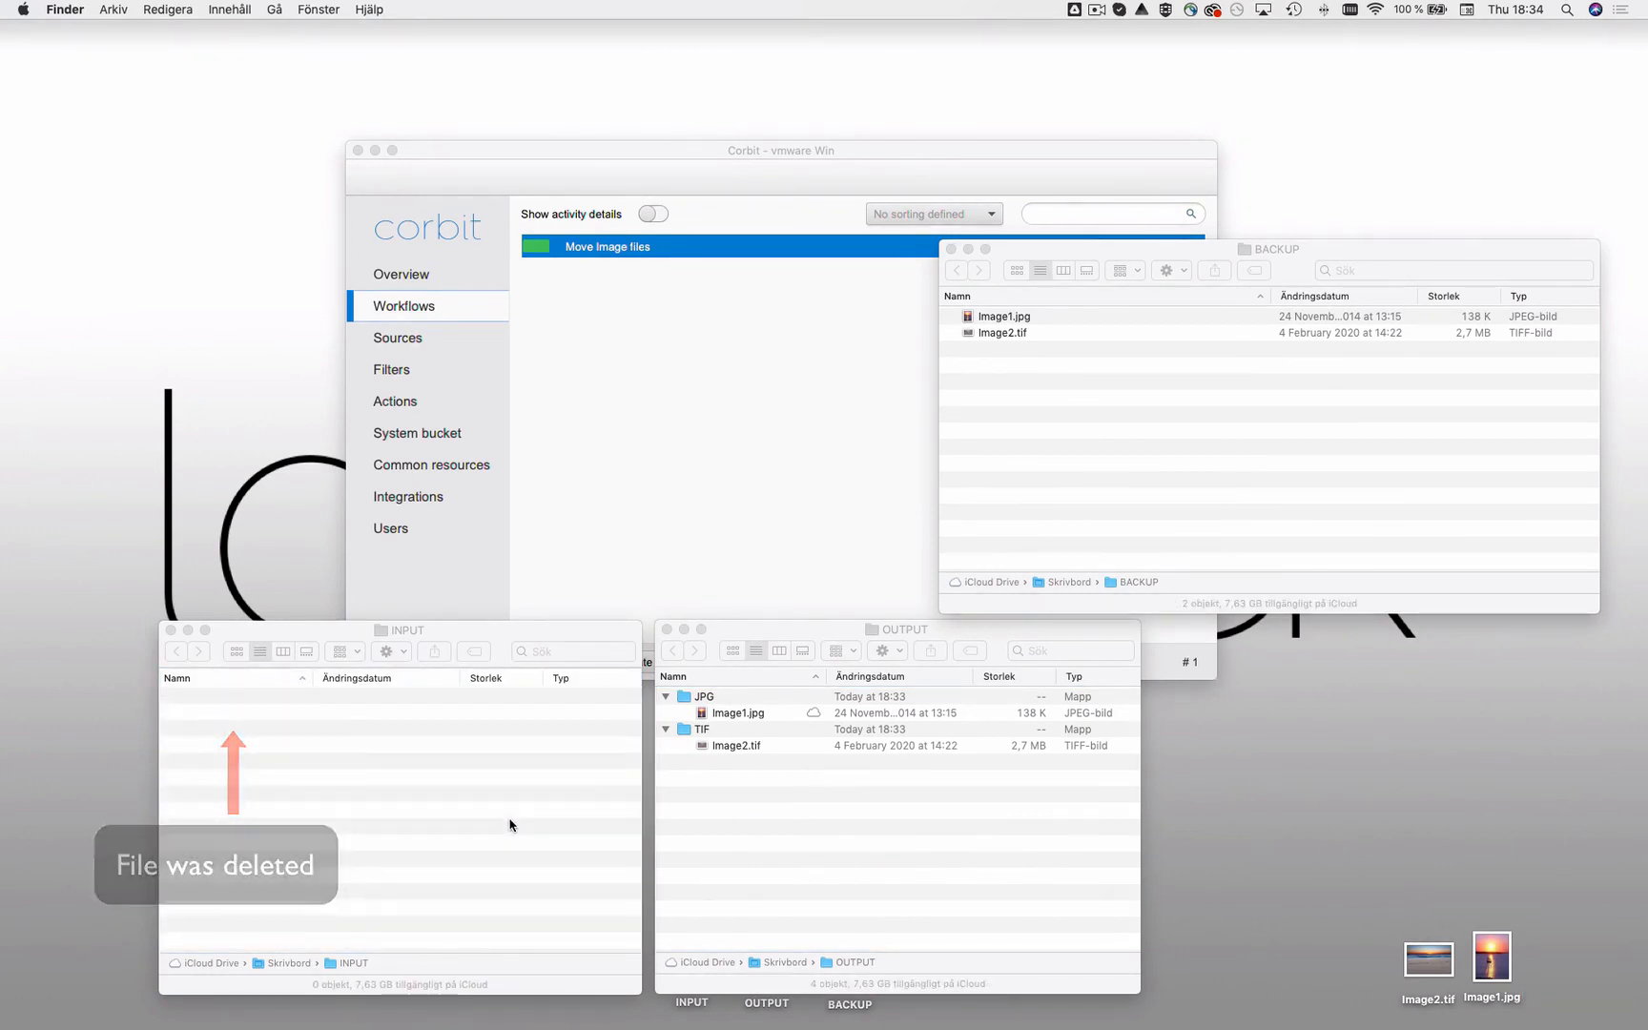